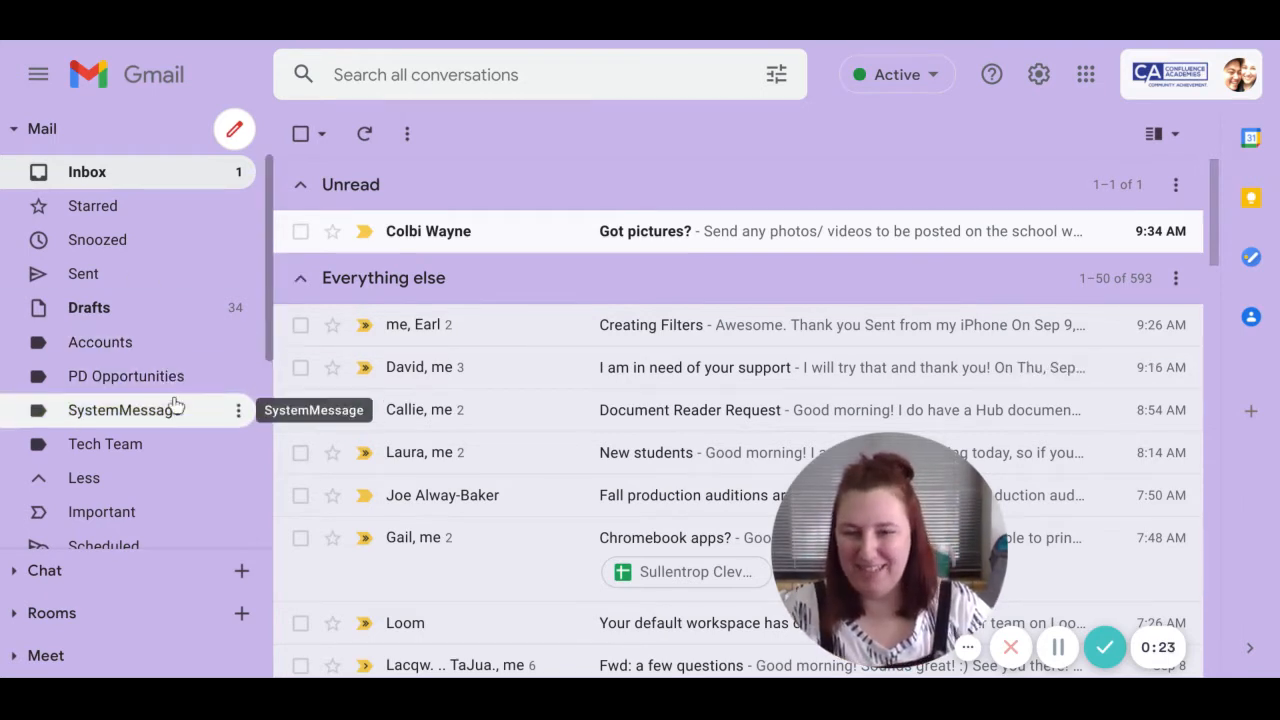
- Collapse the sidebar label list and open the Tech Team label's 38 conversations
click(138, 466)
click(137, 452)
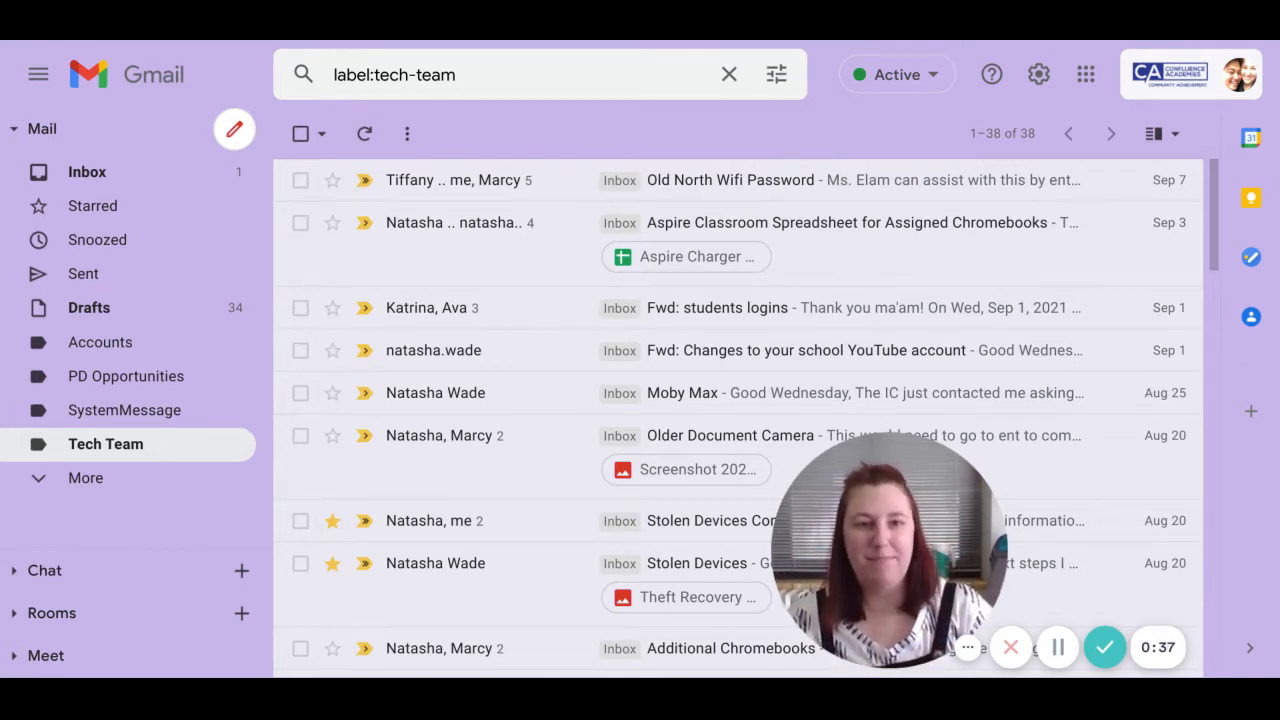
- Go to Gmail's full settings via the gear menu and switch to the Labels tab
click(1040, 78)
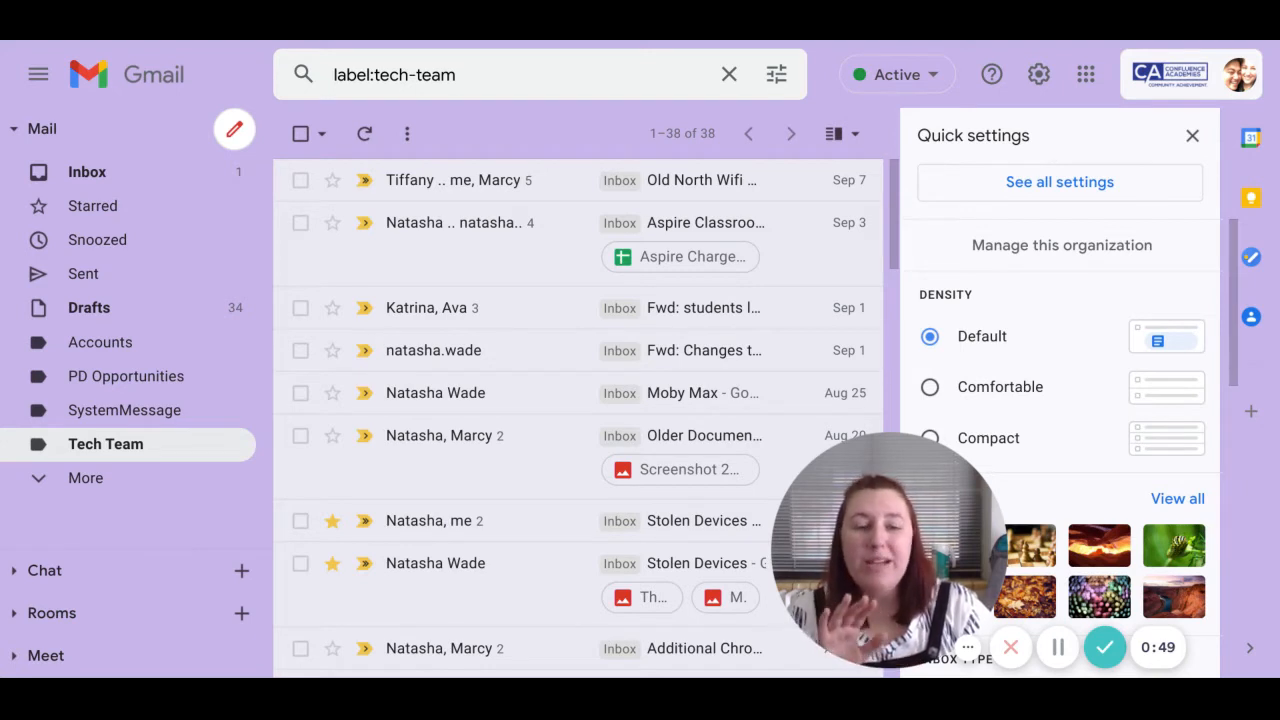
click(1055, 183)
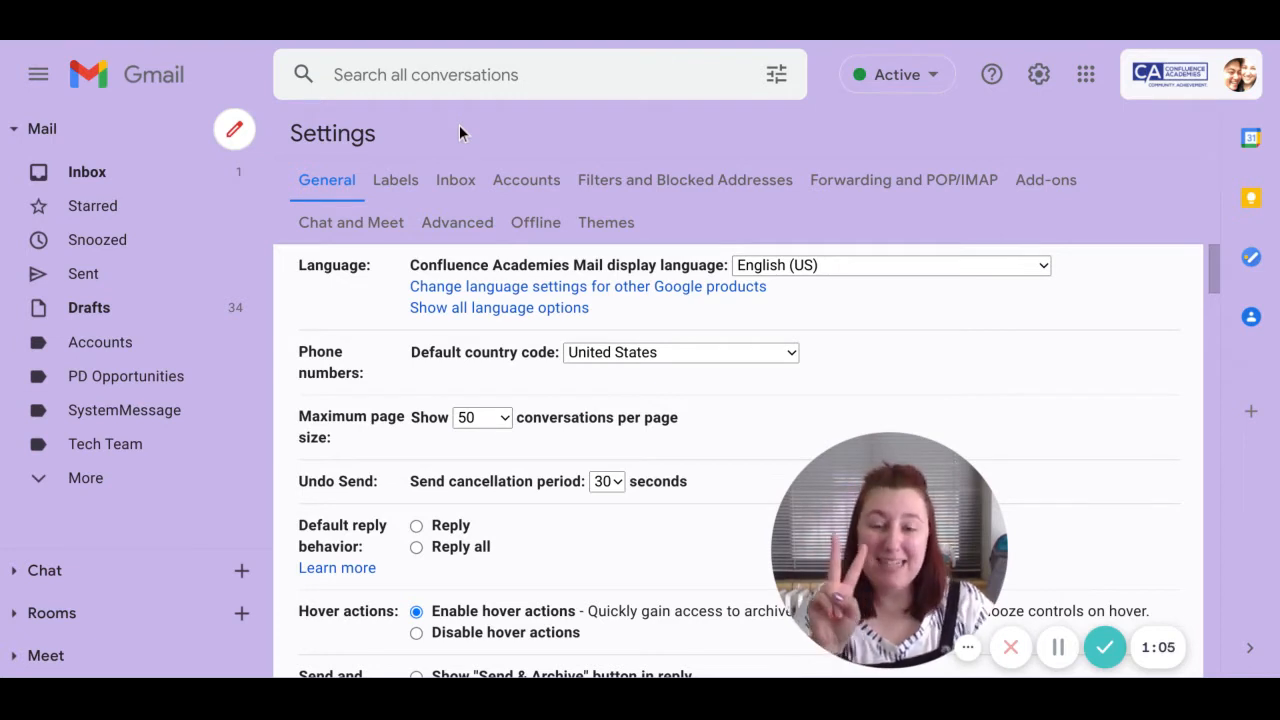
click(393, 186)
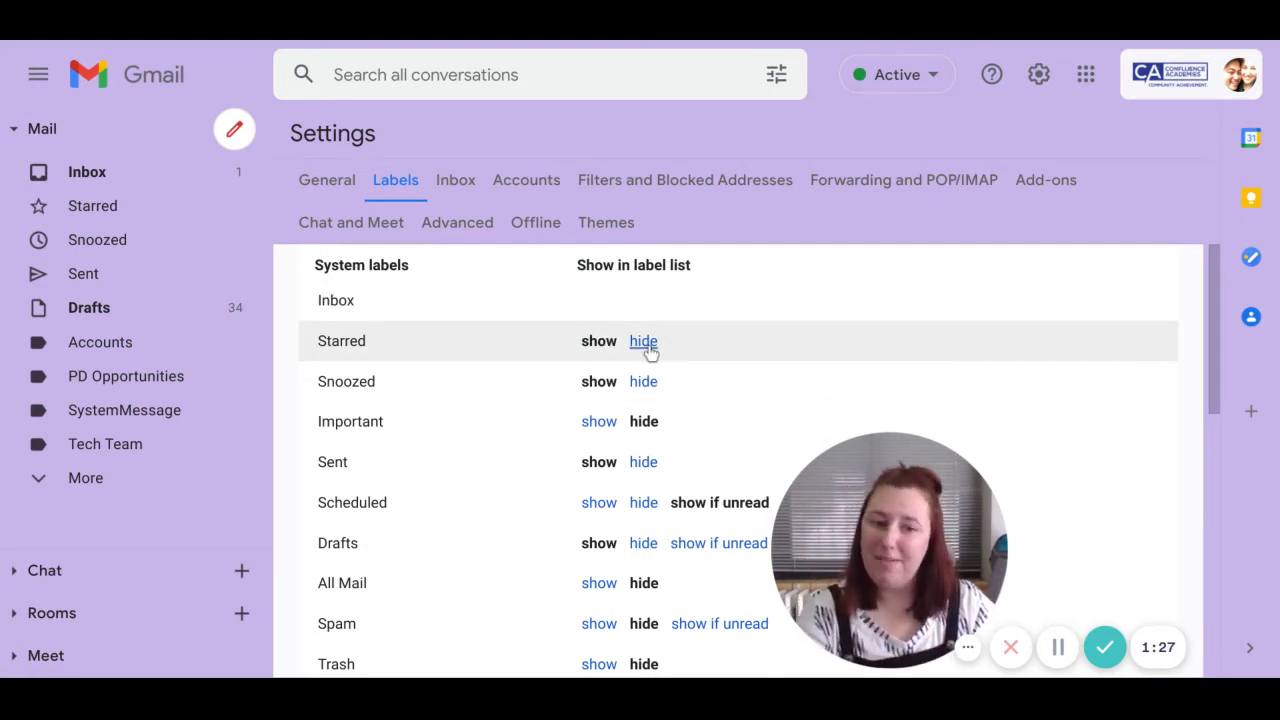
scroll(655, 407, down, 1)
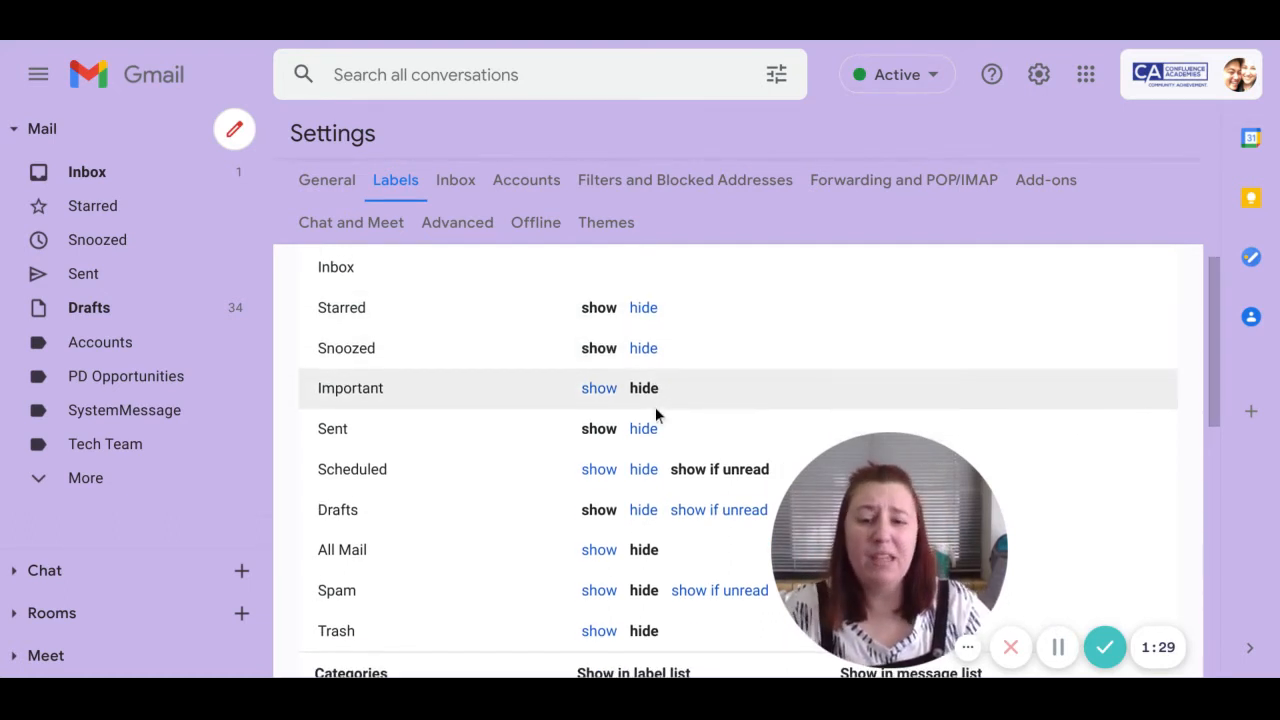
scroll(655, 407, down, 2)
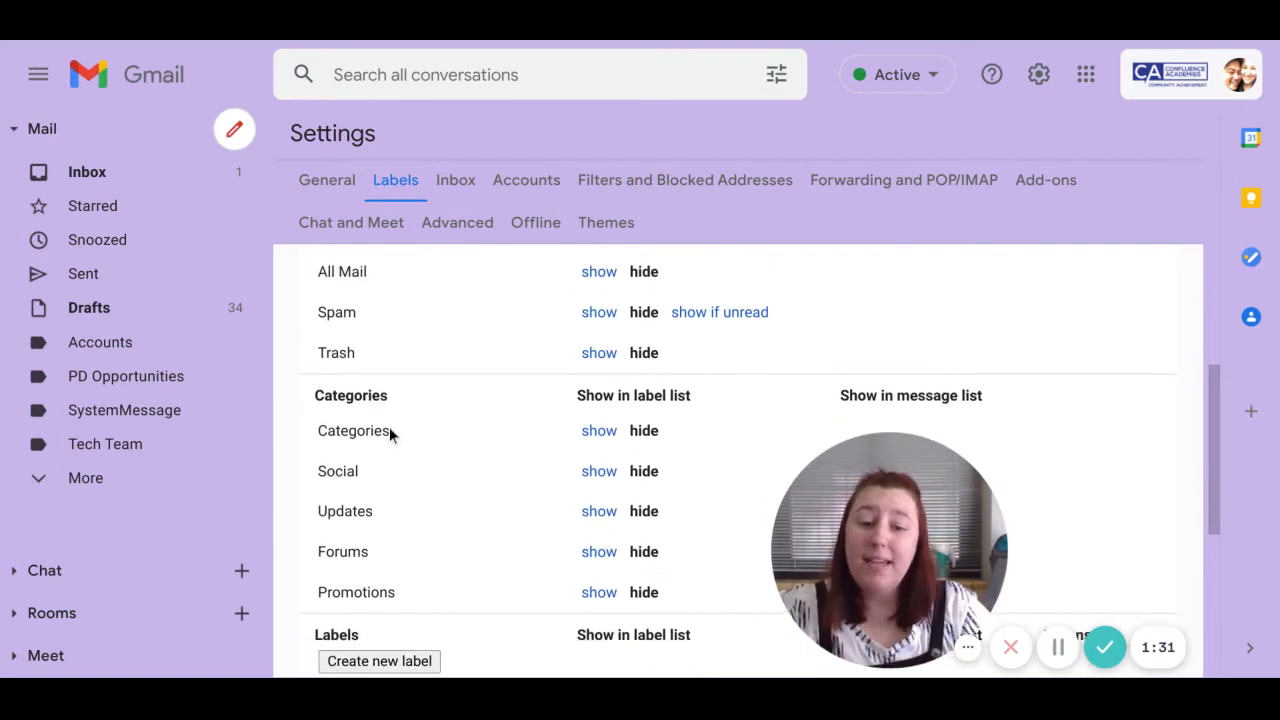
scroll(410, 446, down, 1)
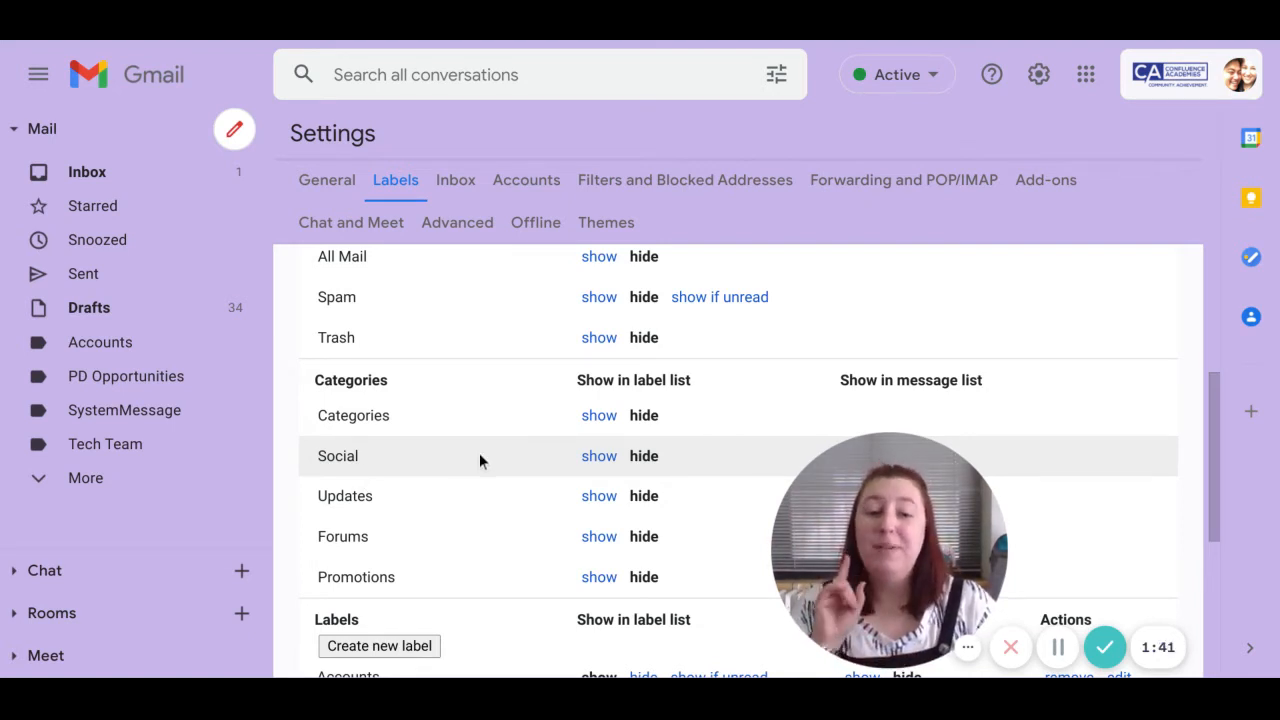
scroll(497, 464, down, 2)
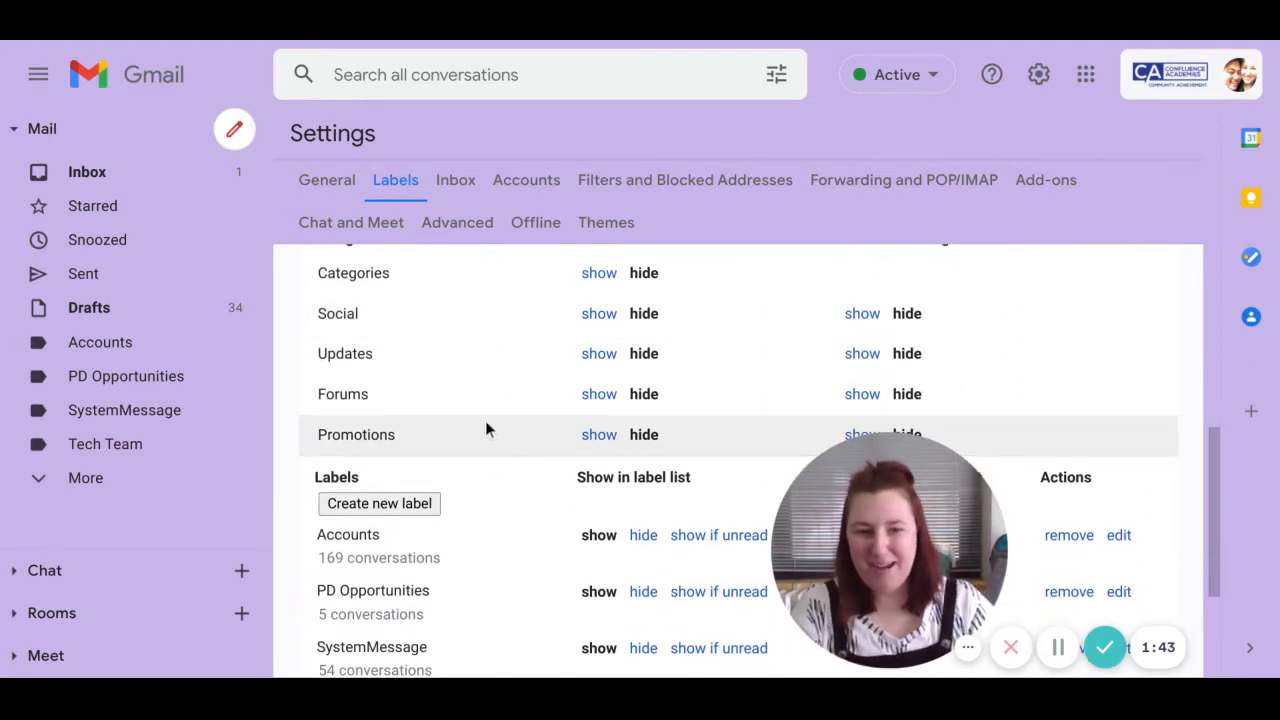
scroll(386, 446, down, 2)
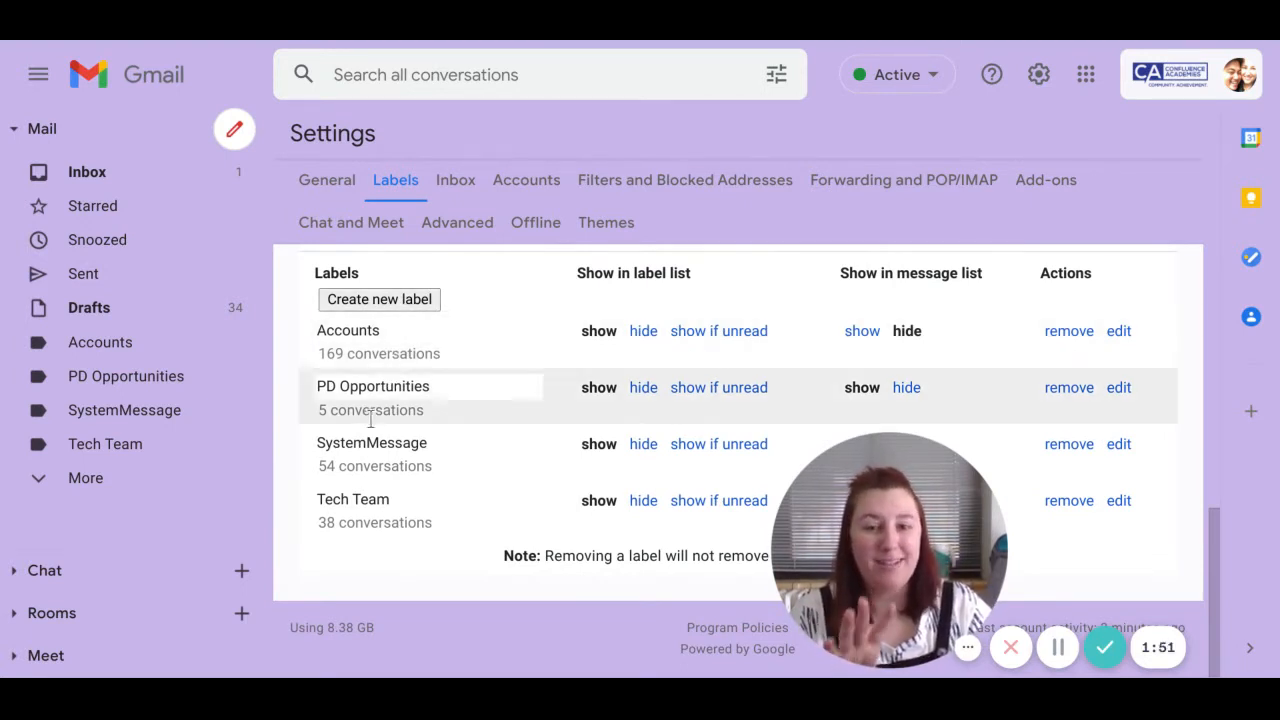
- Add a new label named 'Coach Emails' from the label settings
click(399, 300)
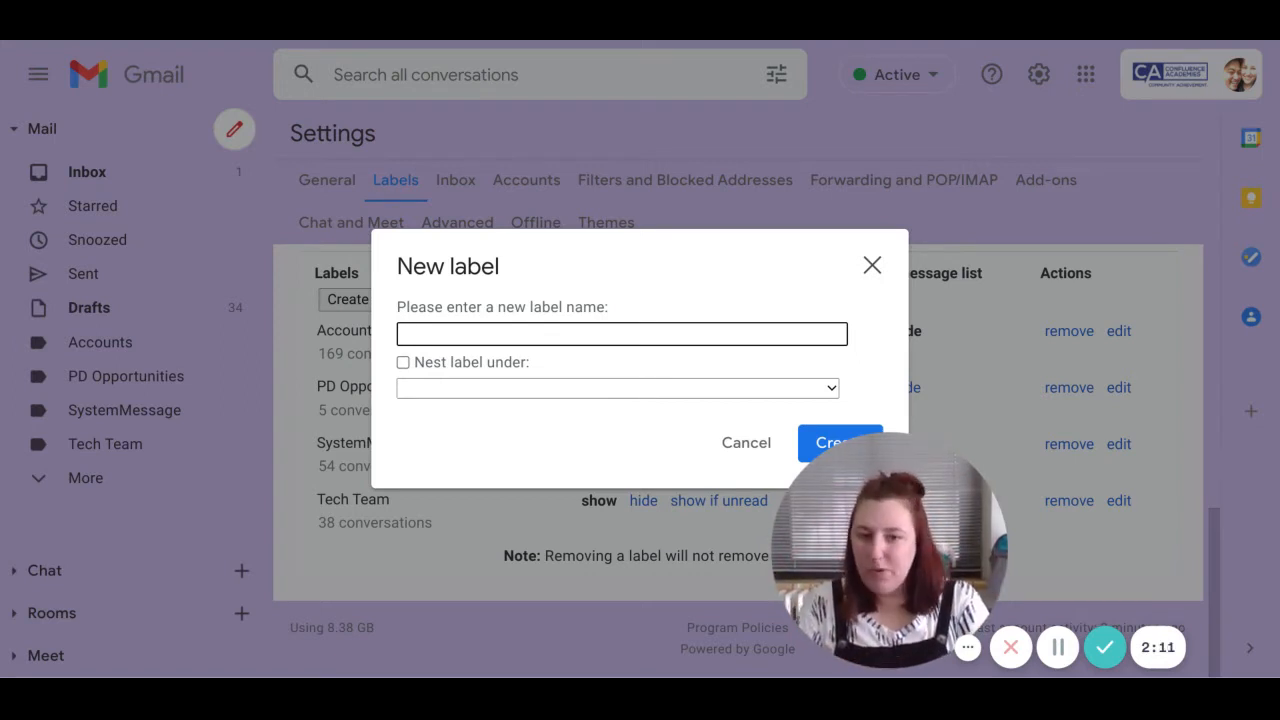
text(Coach Emails)
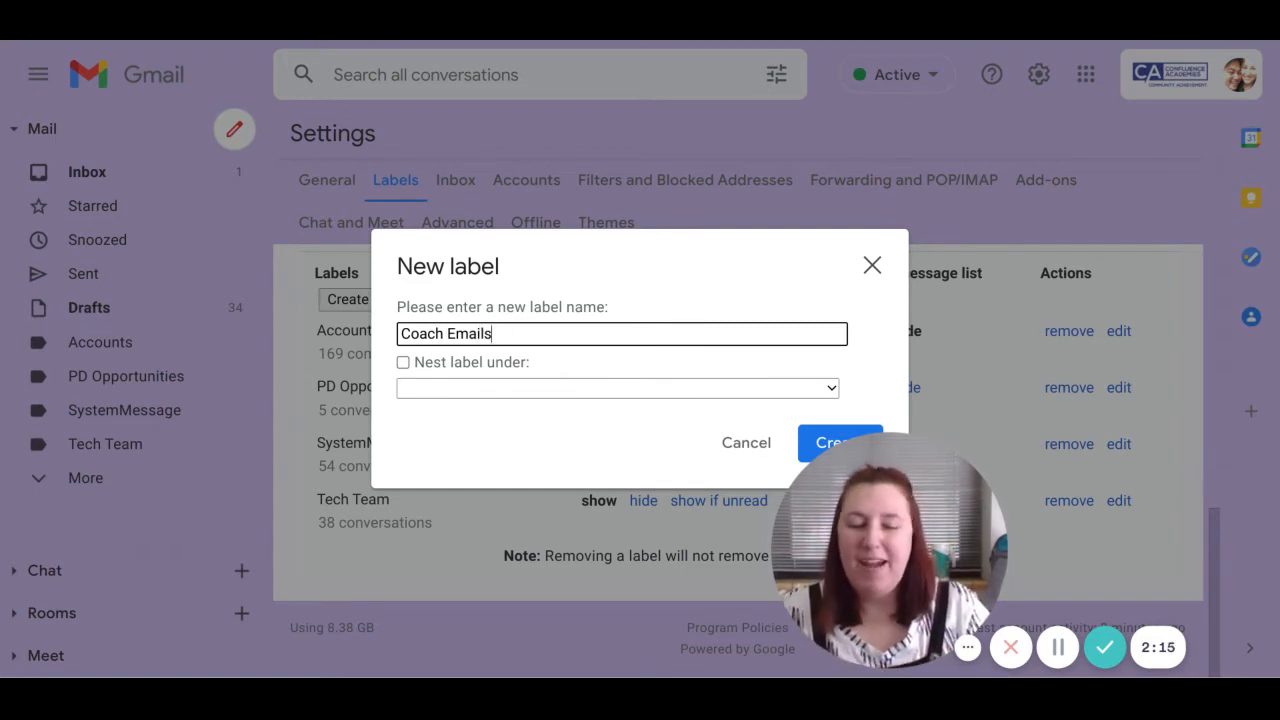
click(596, 394)
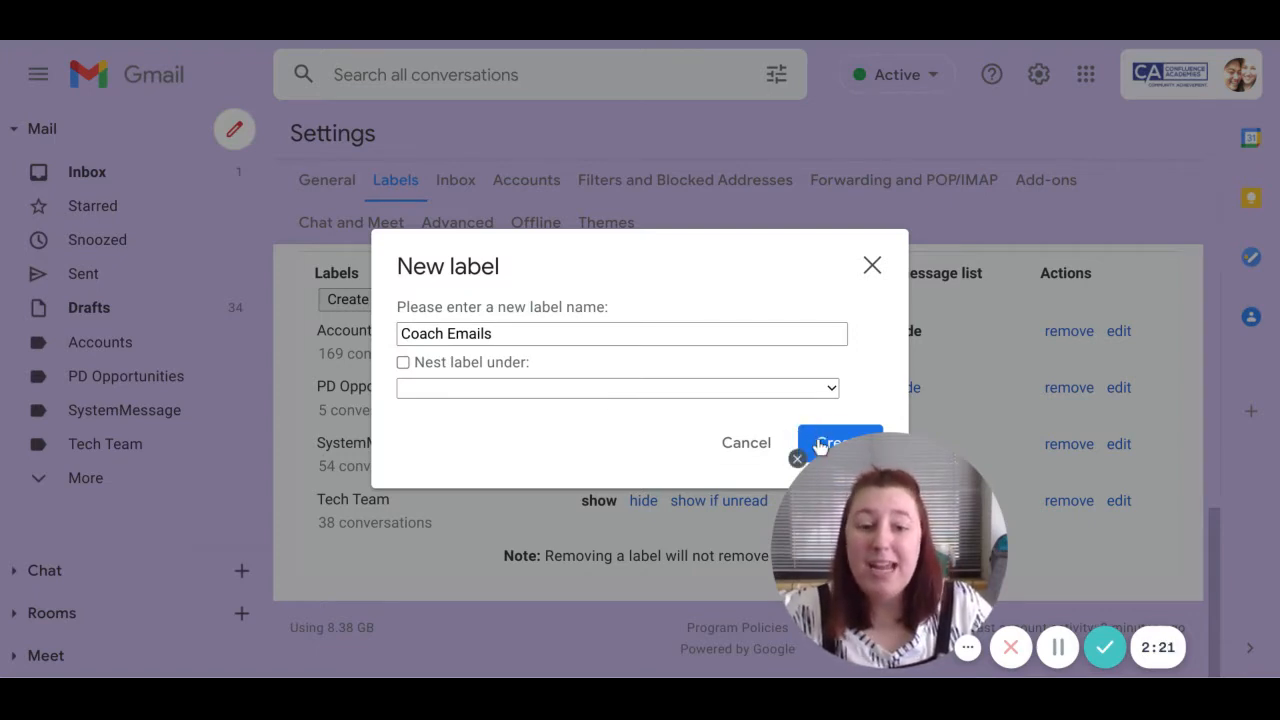
click(798, 458)
click(845, 450)
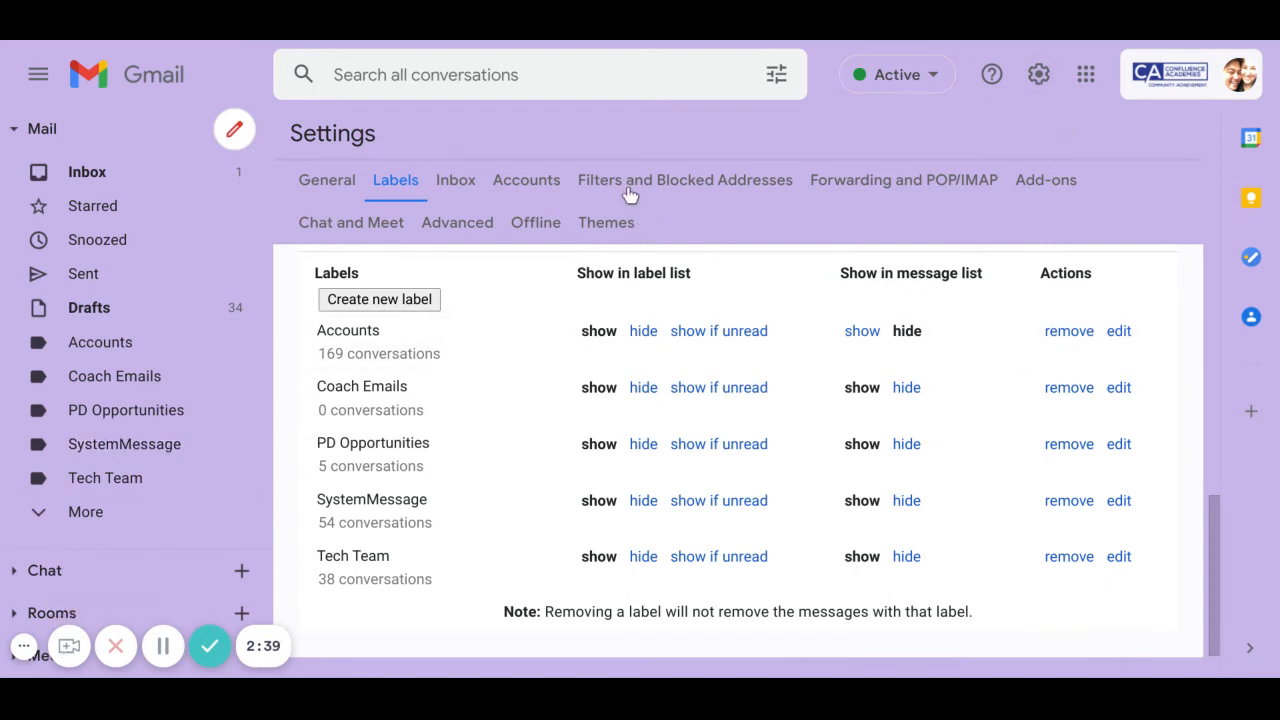
- Open the Filters and Blocked Addresses tab and scroll to the 'Create a new filter' link
click(685, 187)
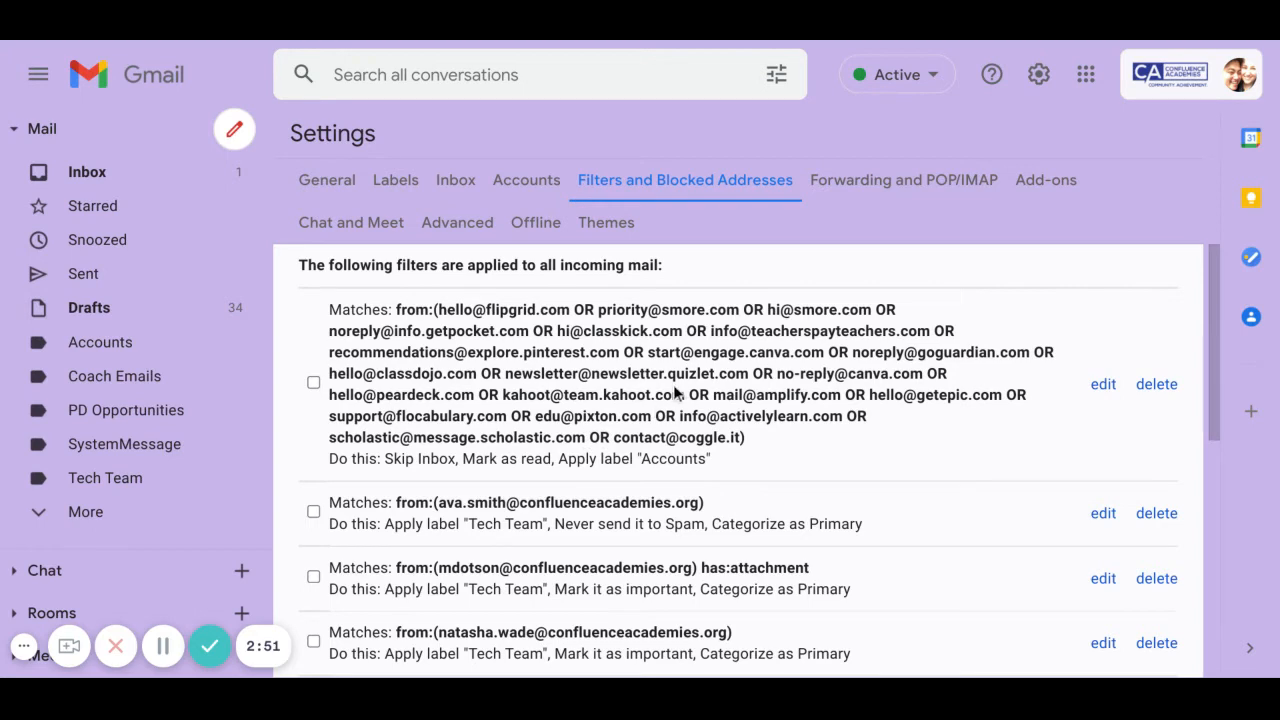
scroll(741, 355, down, 3)
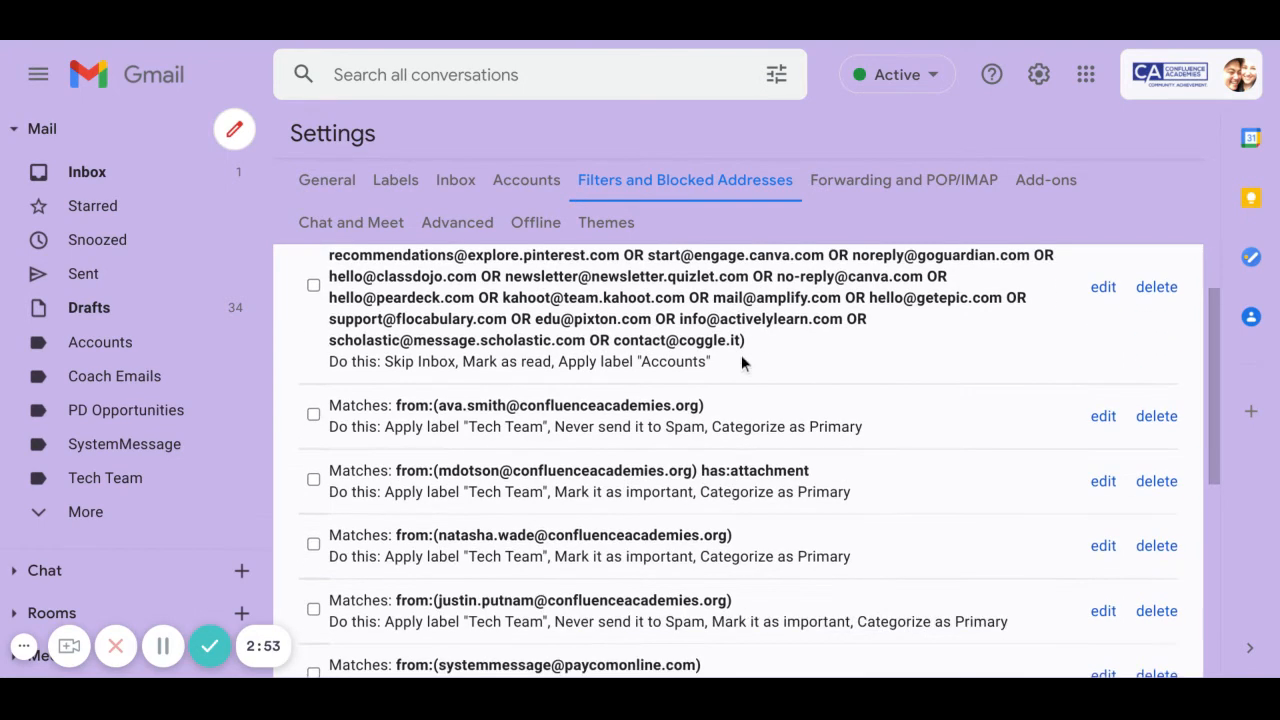
scroll(741, 355, up, 3)
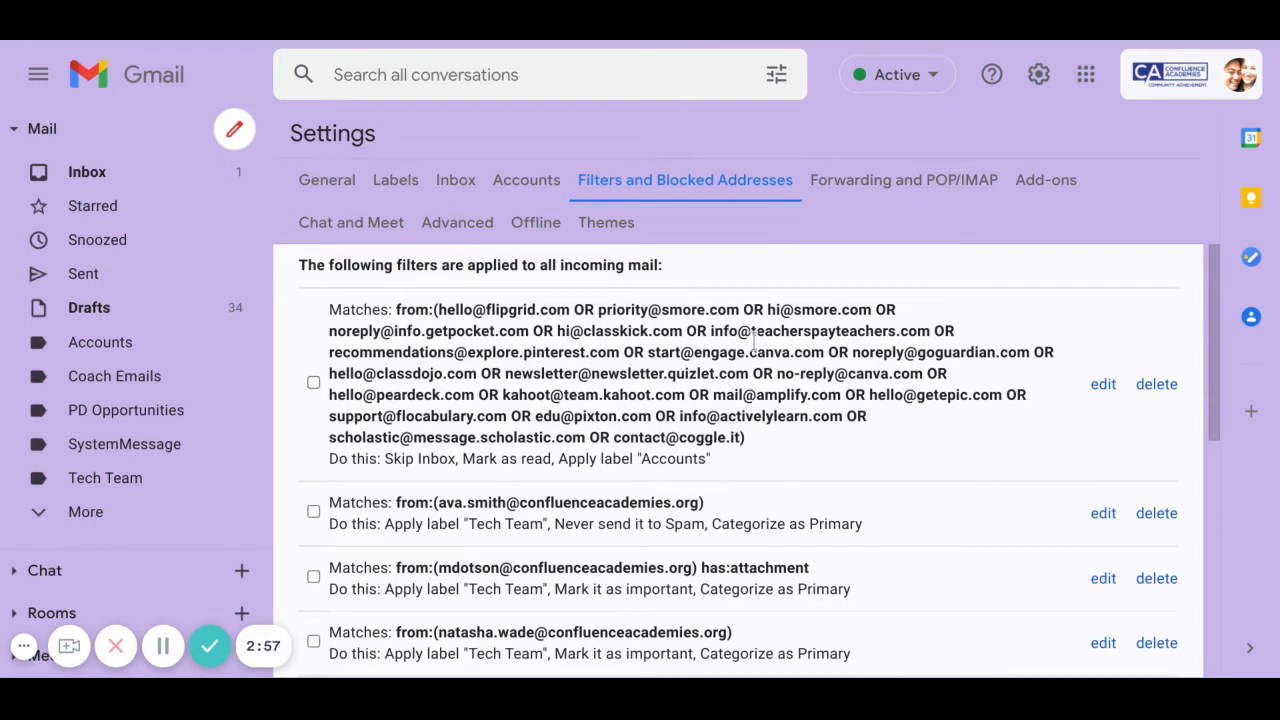
scroll(870, 464, down, 5)
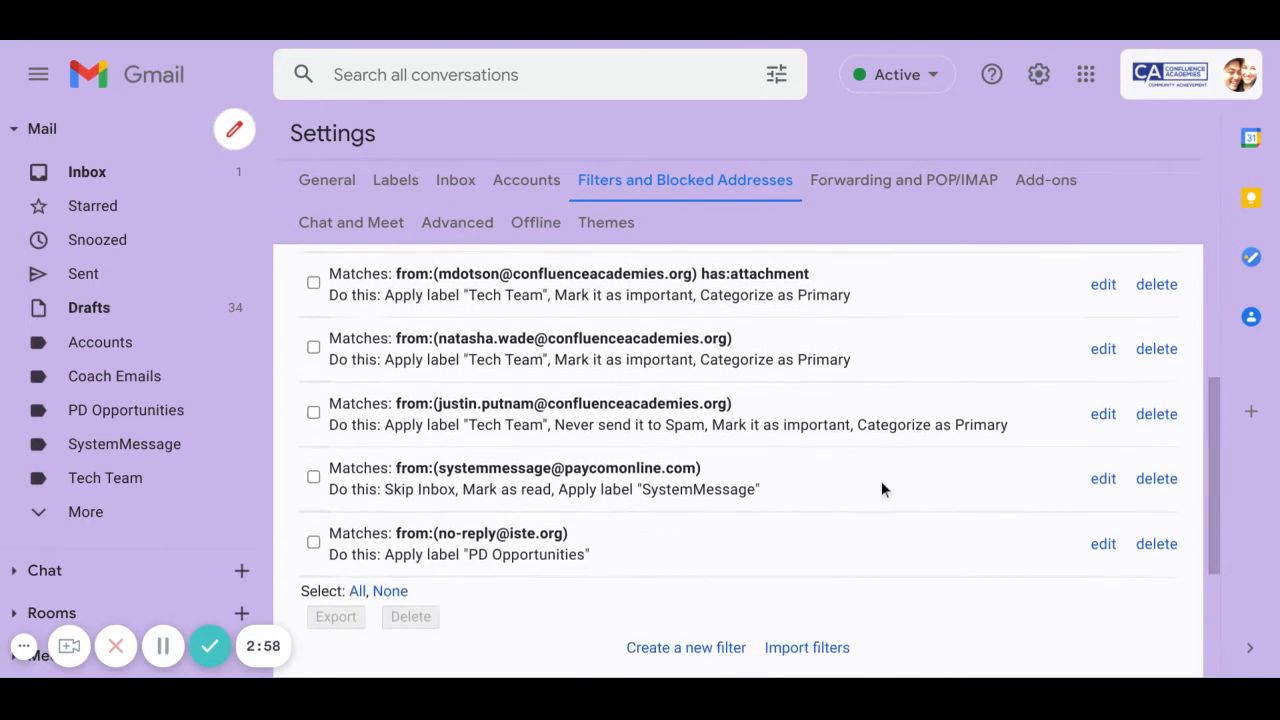
scroll(889, 500, down, 2)
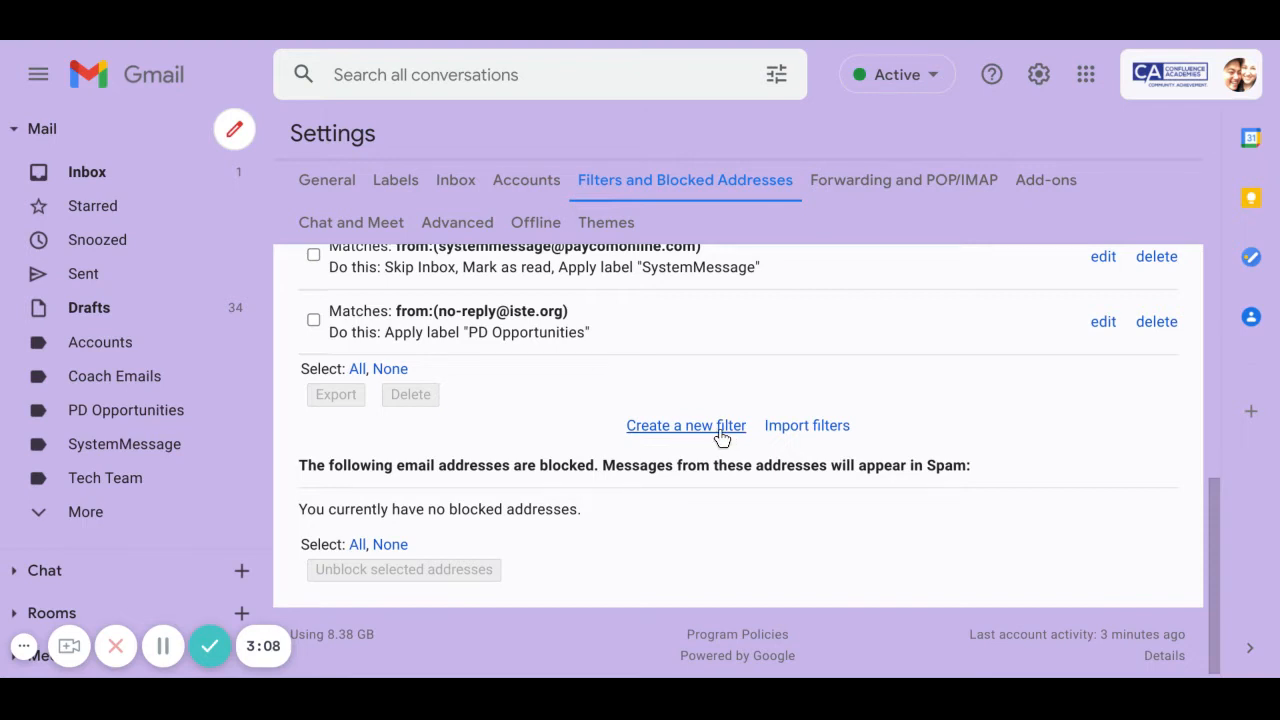
- Start a new filter and try entering the first coach's address in the From field
click(685, 426)
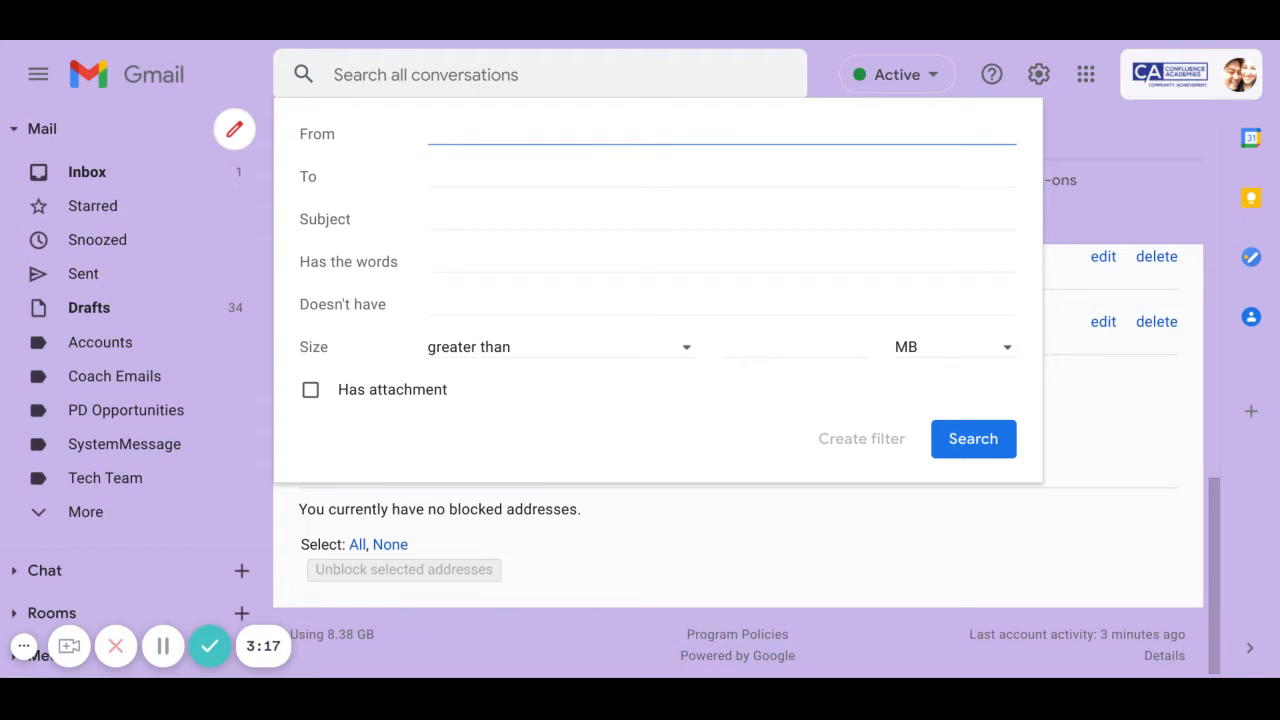
drag(330, 134, 287, 140)
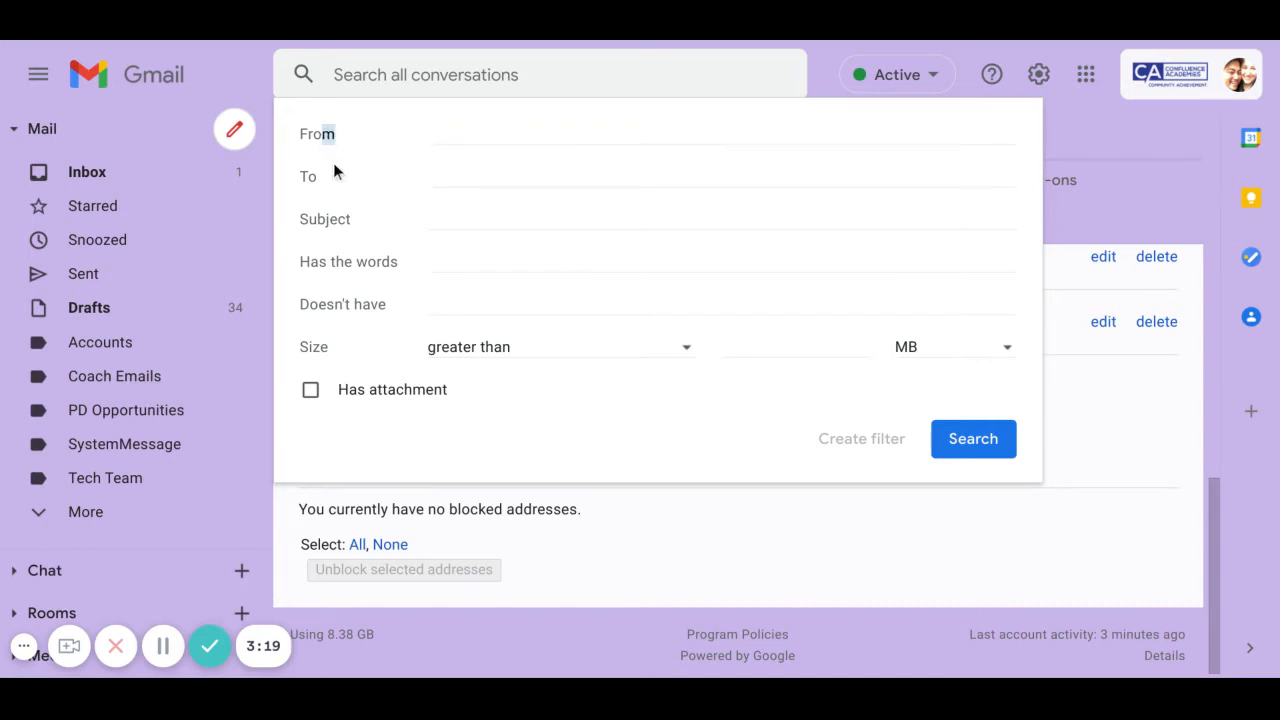
drag(339, 181, 336, 231)
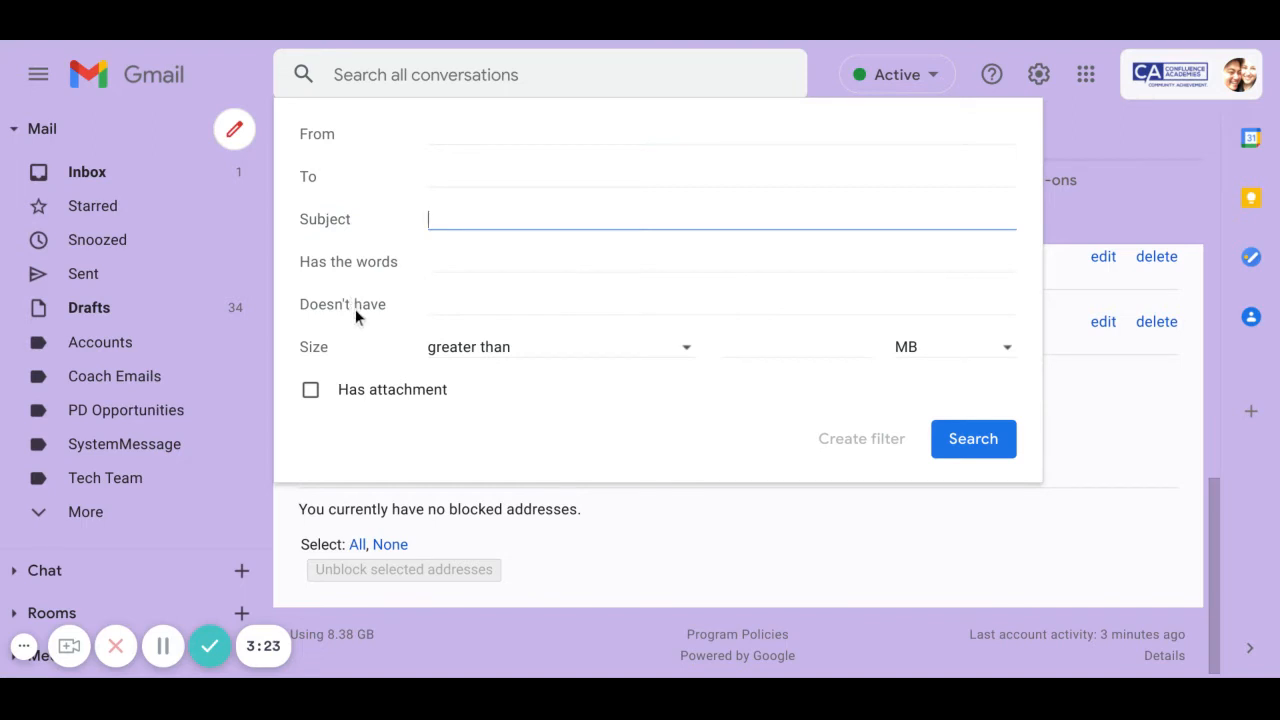
click(362, 305)
click(481, 137)
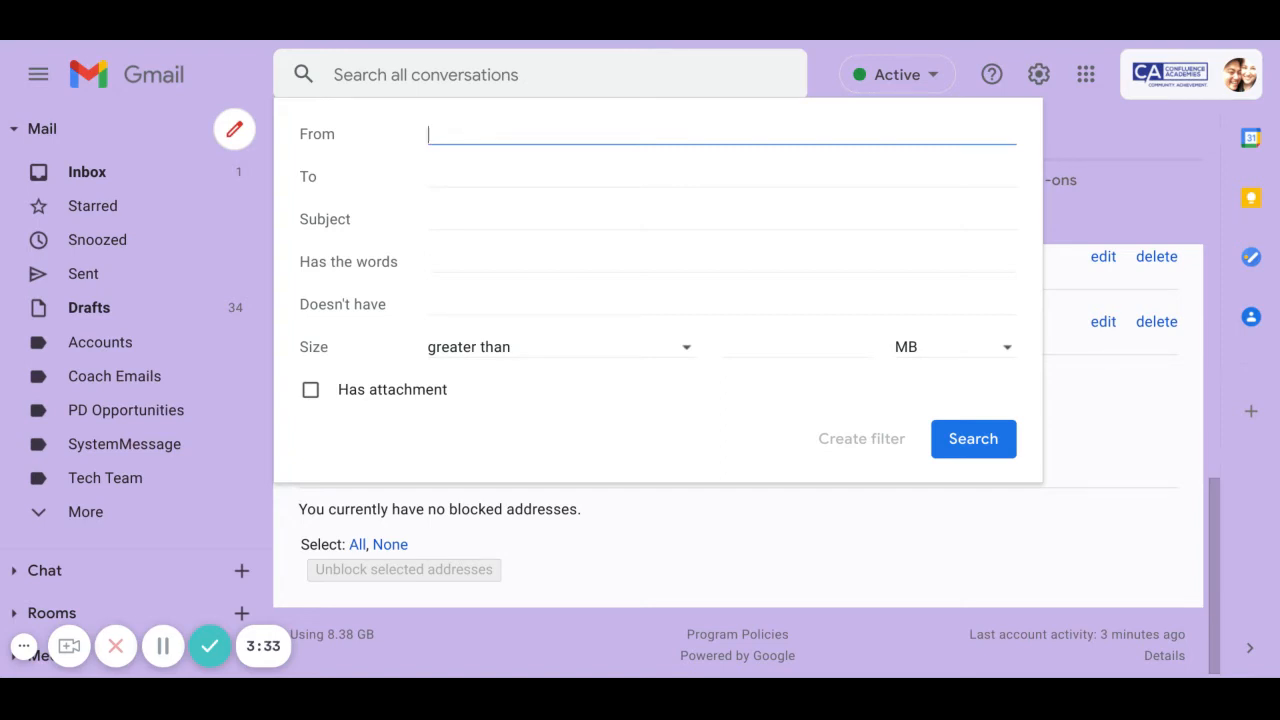
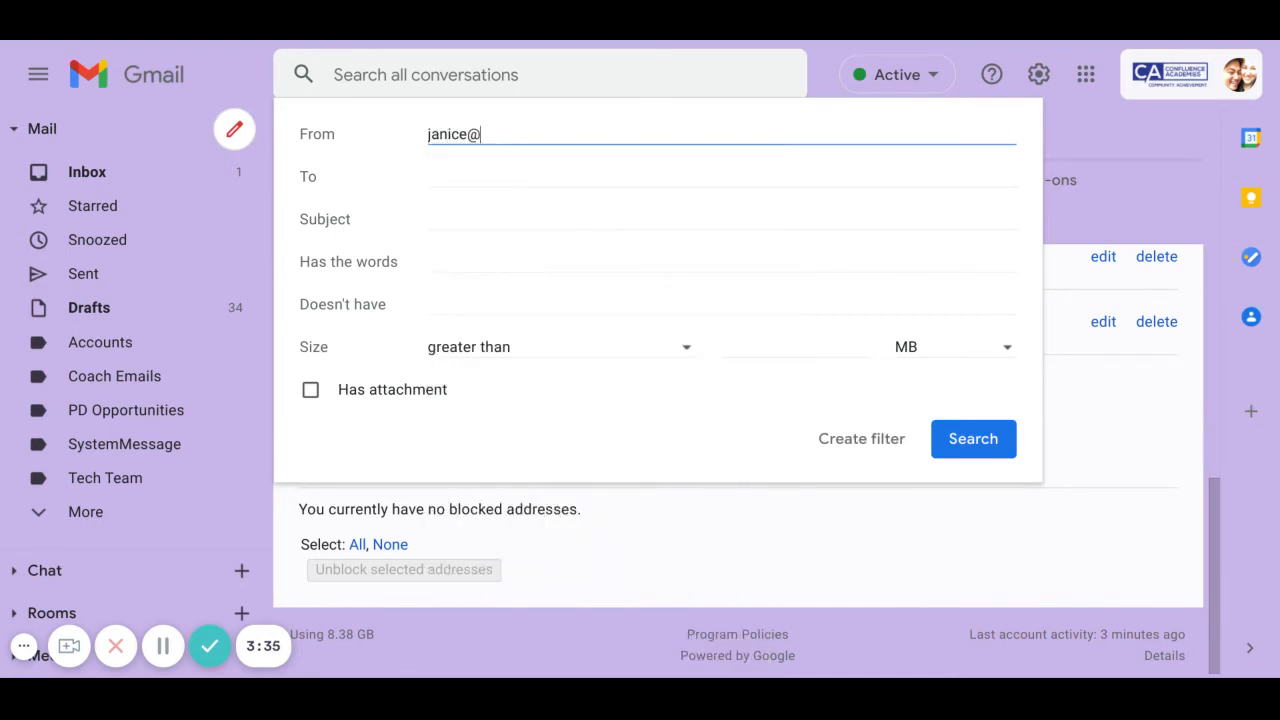
key(BackSpace)
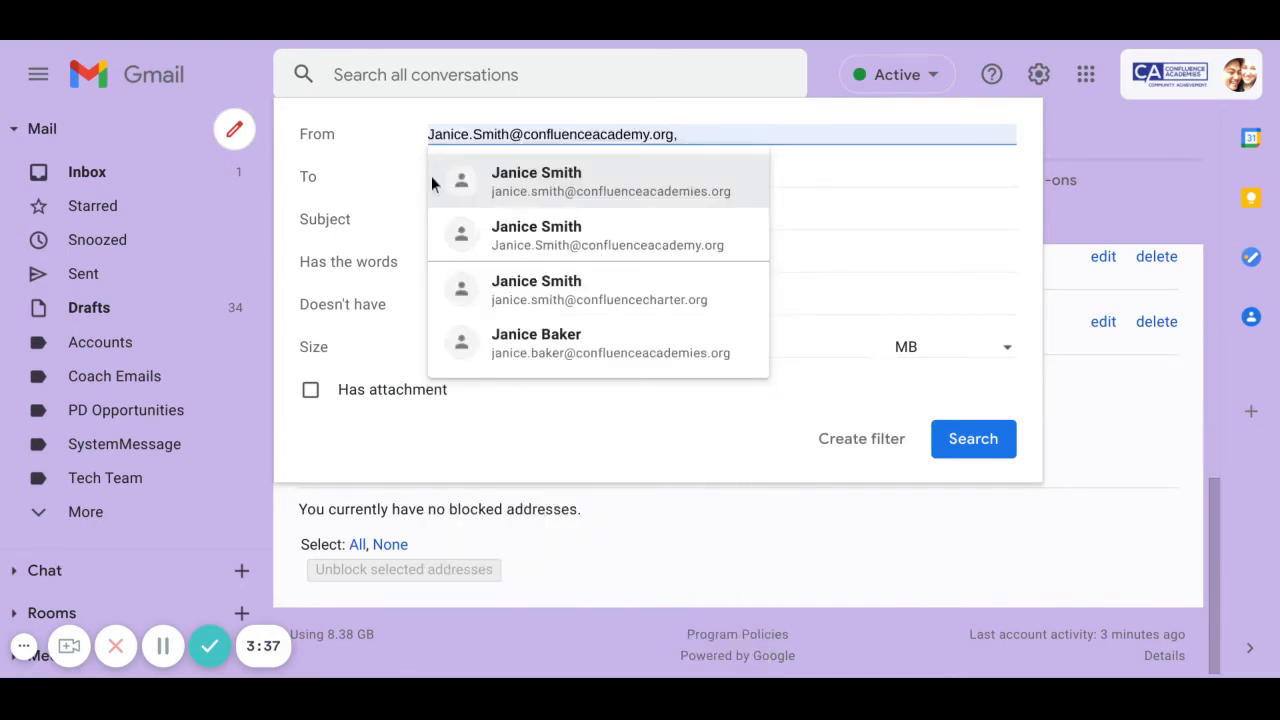
click(431, 176)
key(BackSpace)
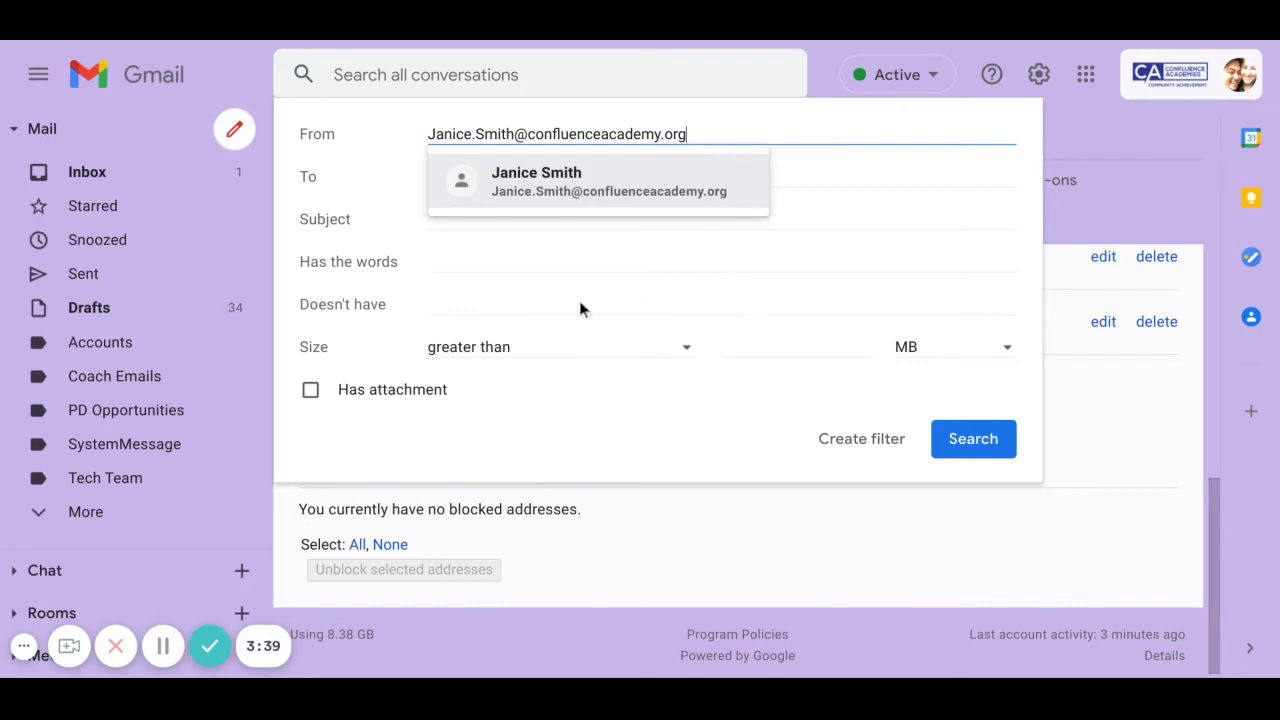
drag(723, 131, 367, 123)
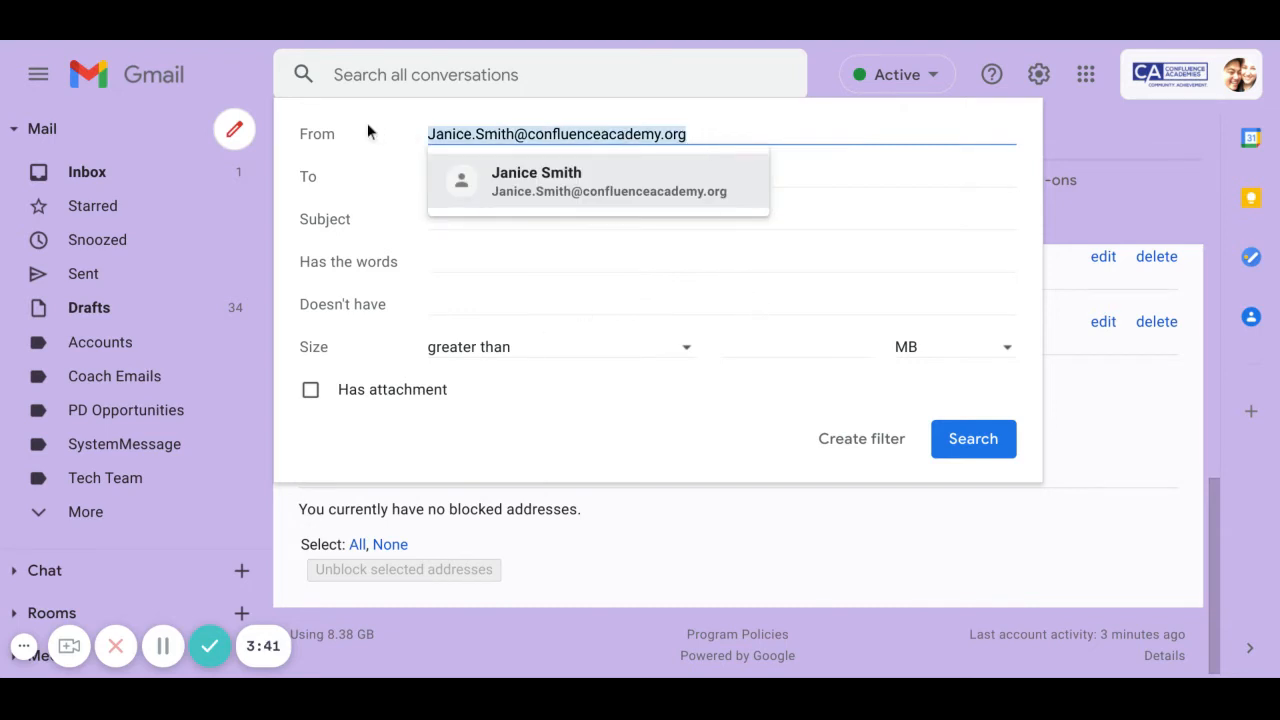
key(BackSpace)
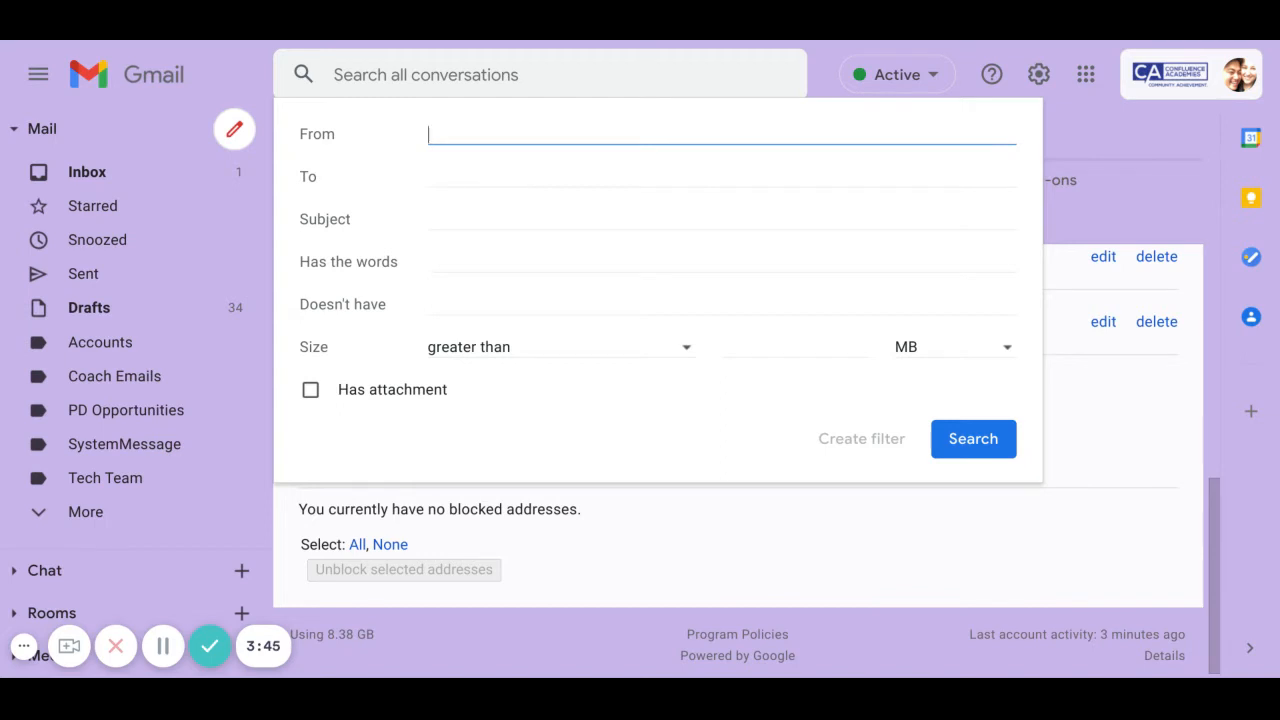
- Enter both coaches' addresses in From as a parenthesised OR list and create the filter
text(()
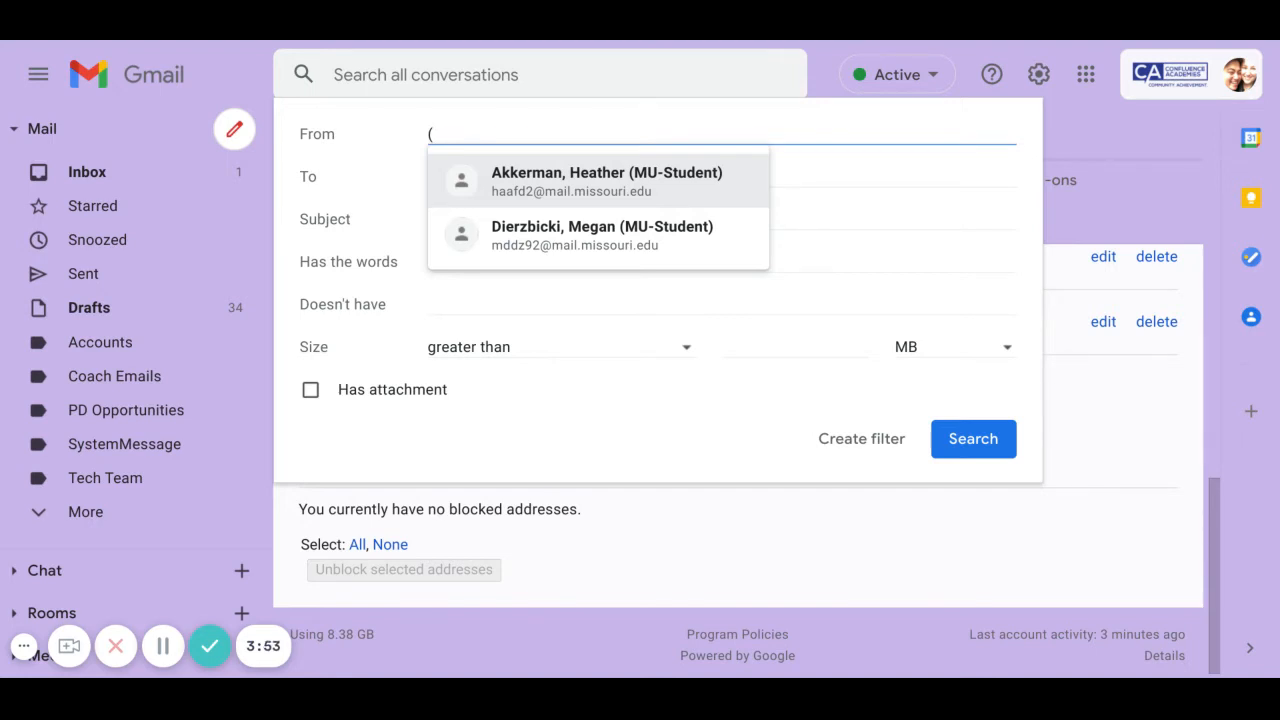
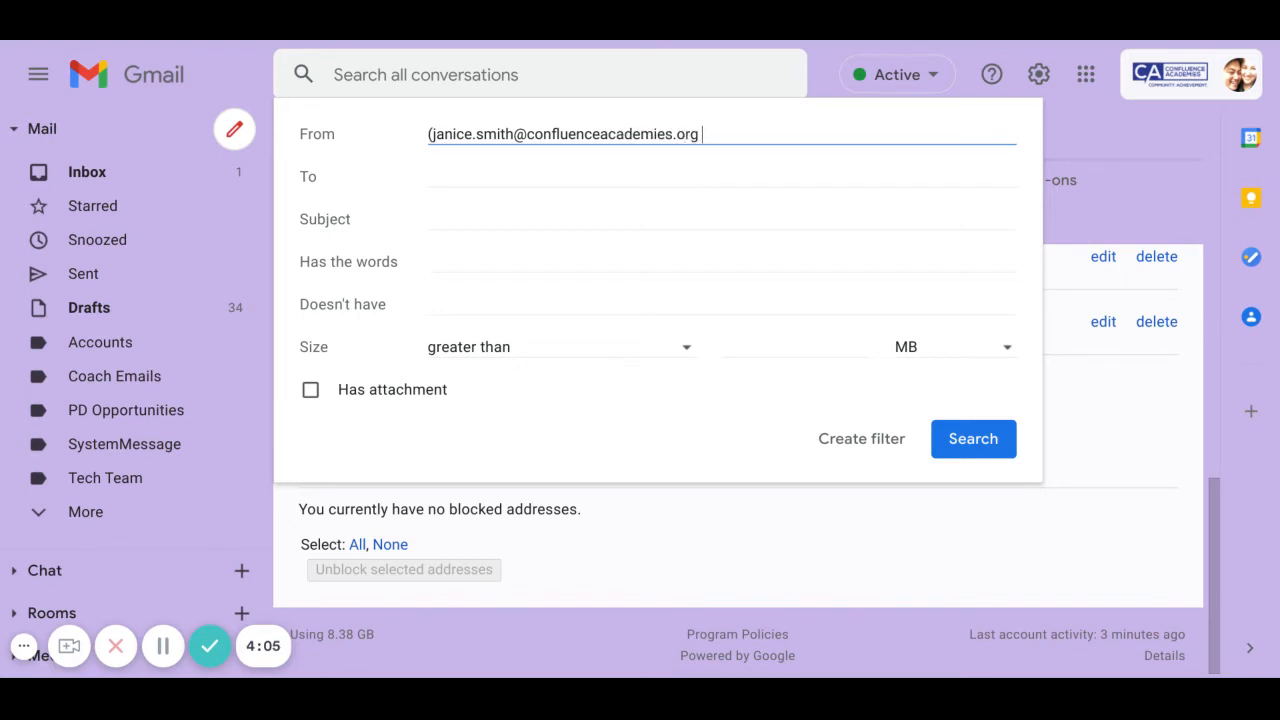
text( OR)
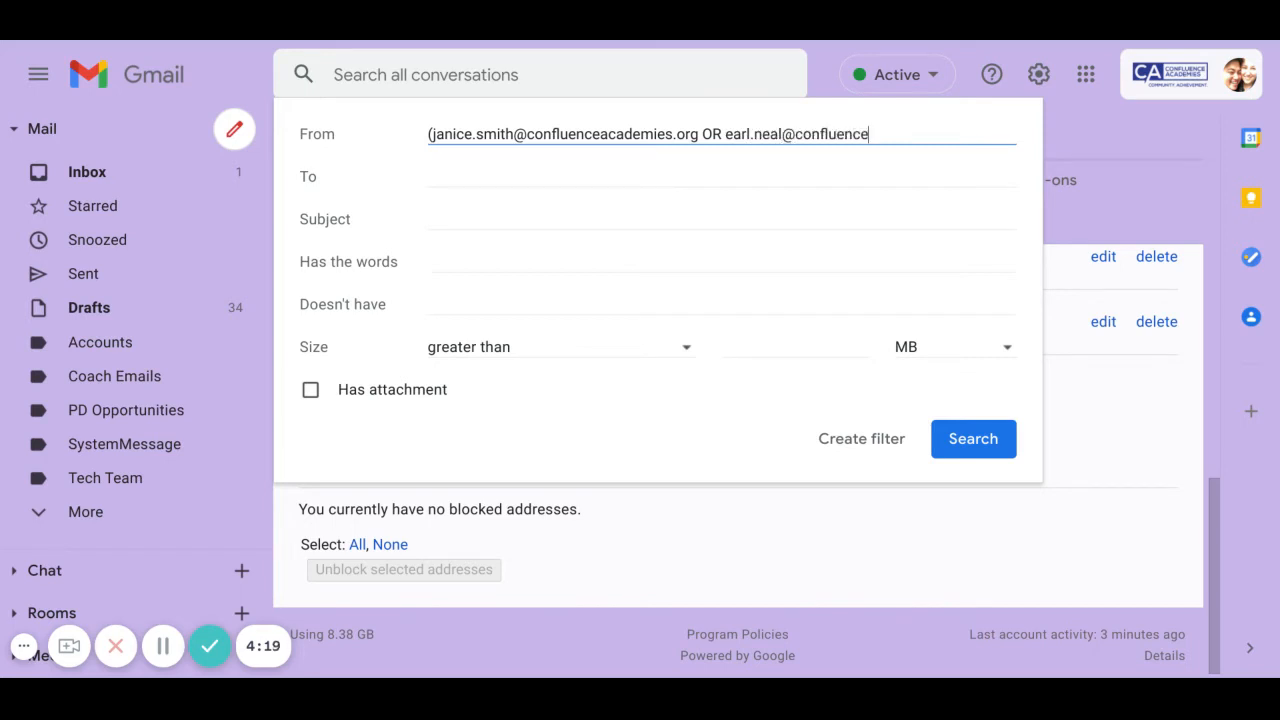
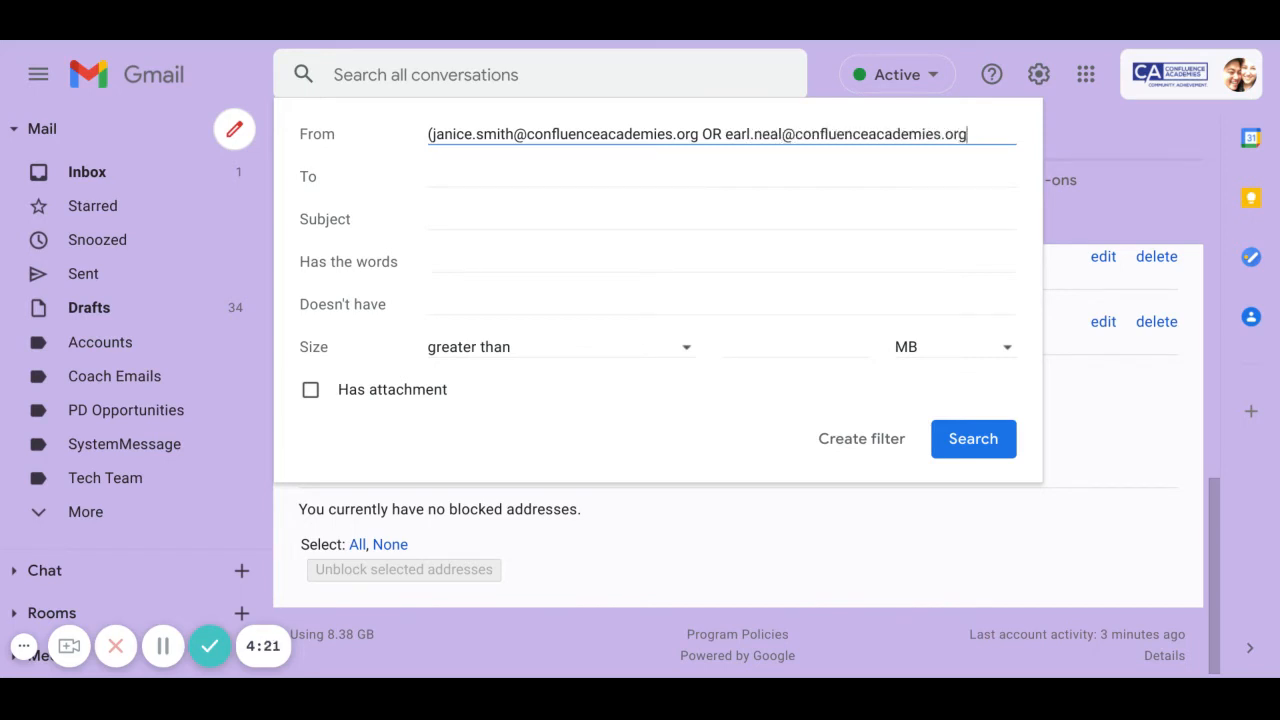
text())
key(BackSpace)
text(OR)
key(BackSpace)
key(BackSpace)
key(BackSpace)
text())
click(886, 446)
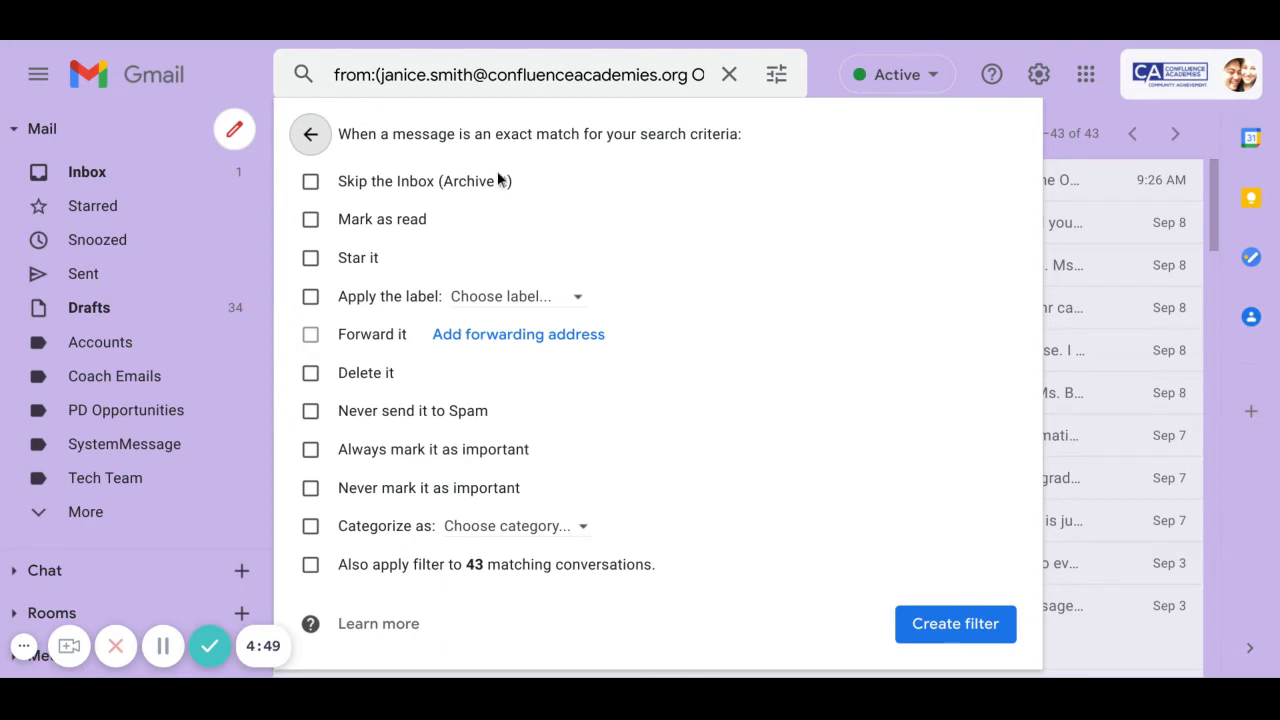
- Turn on Apply the label, leaving Skip the Inbox and Mark as read off
click(311, 183)
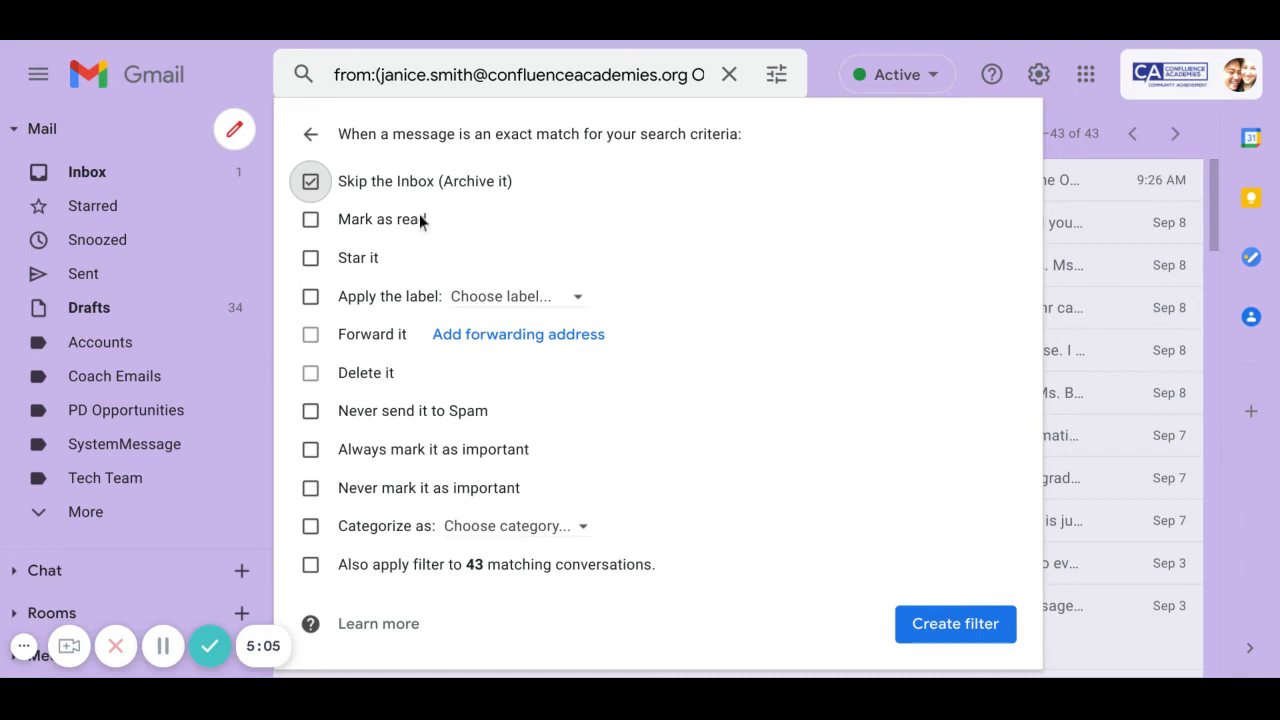
click(311, 188)
click(308, 224)
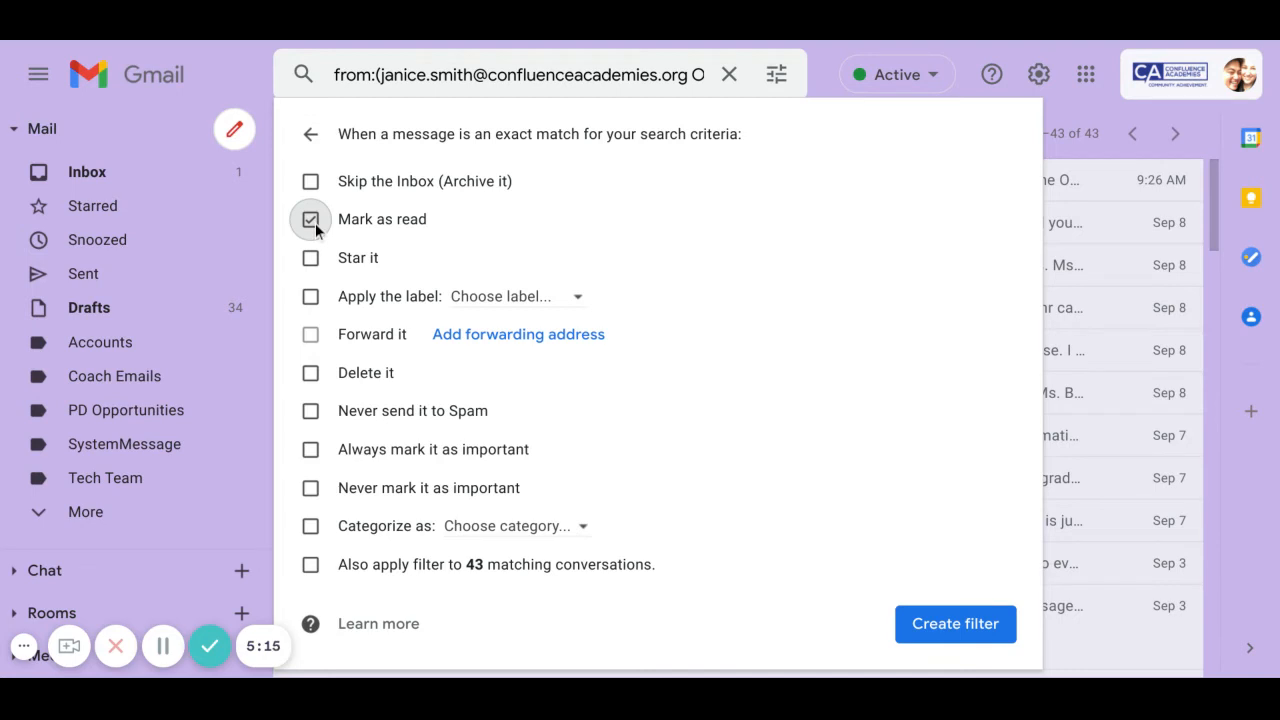
click(311, 300)
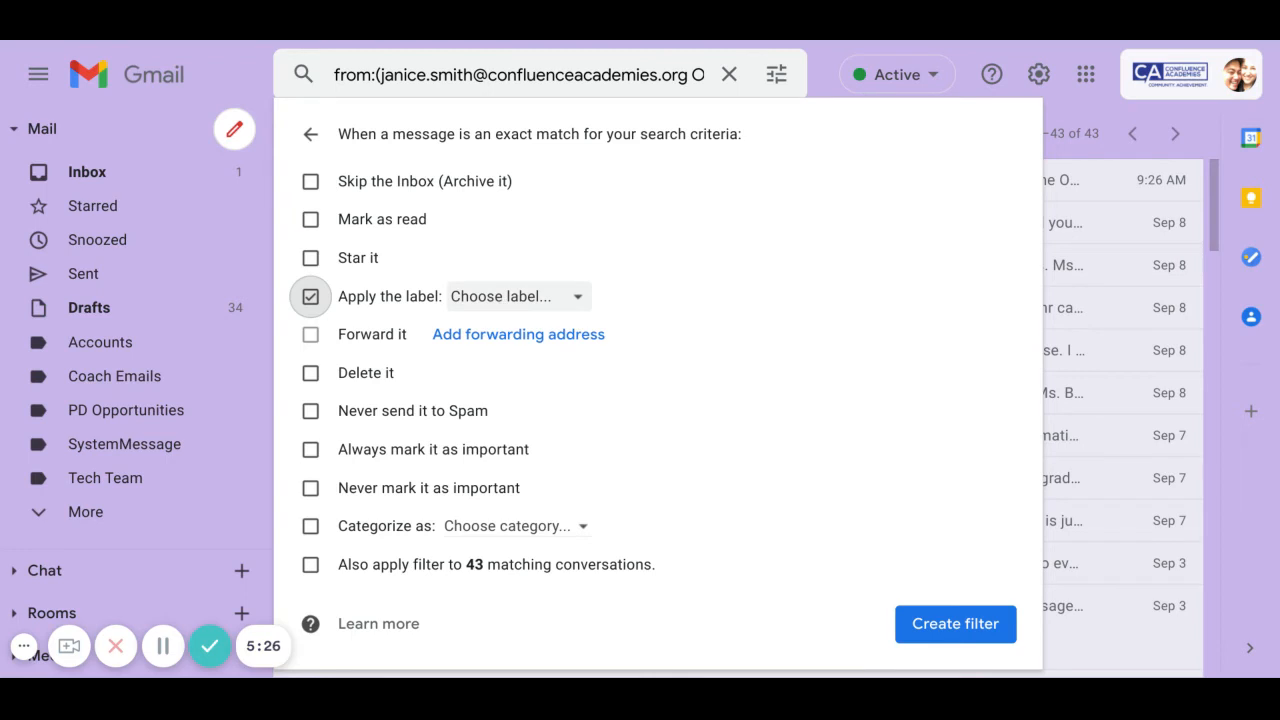
- Choose Coach Emails as the filter's label and also apply it to the 43 matching conversations
click(567, 309)
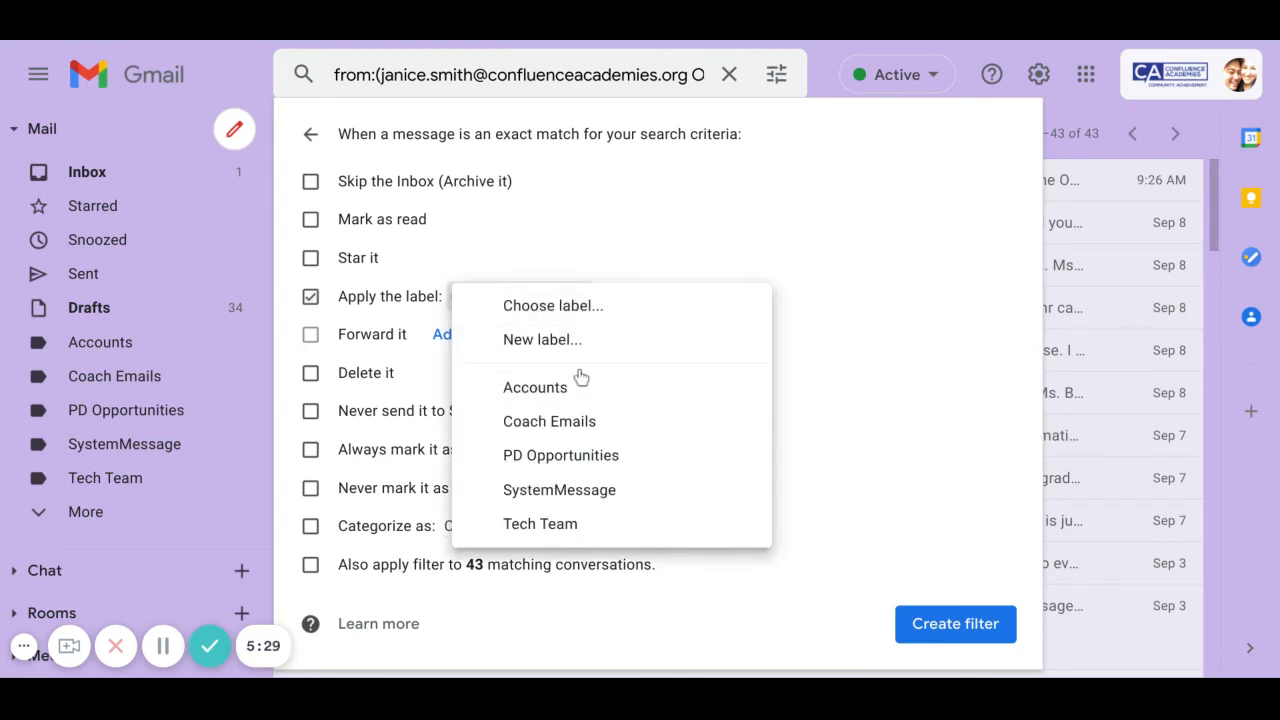
click(654, 433)
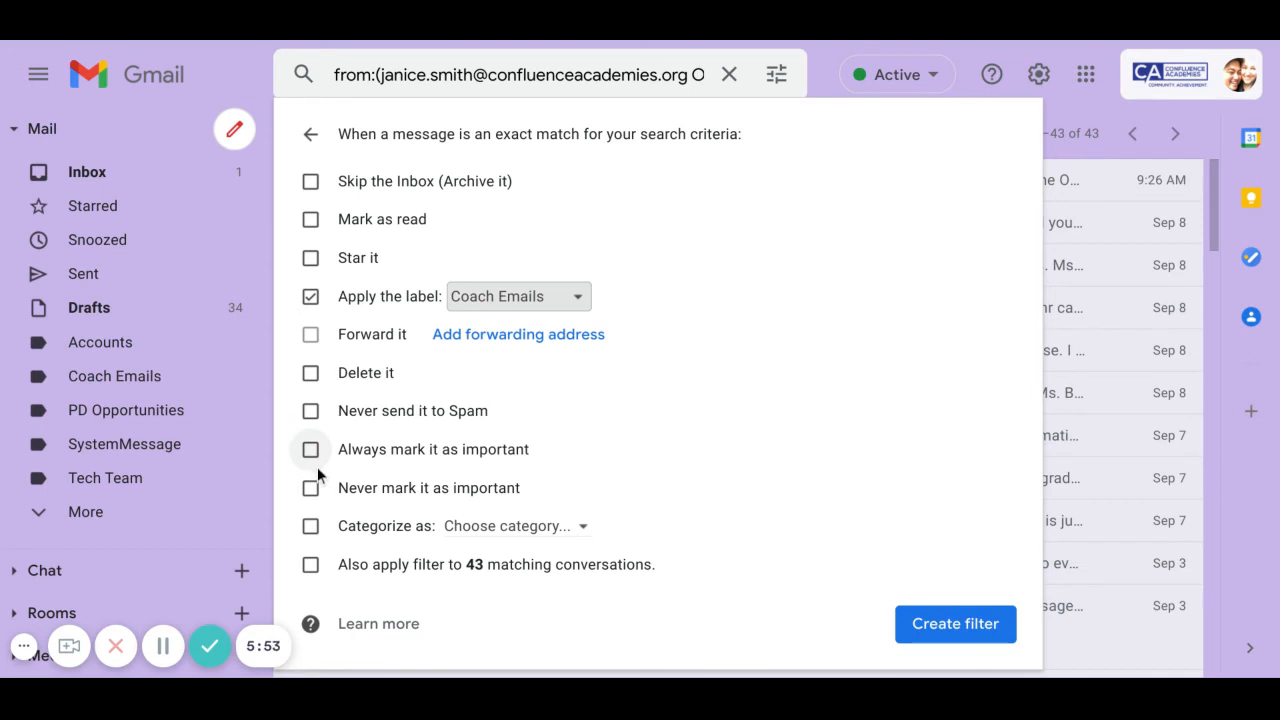
click(515, 527)
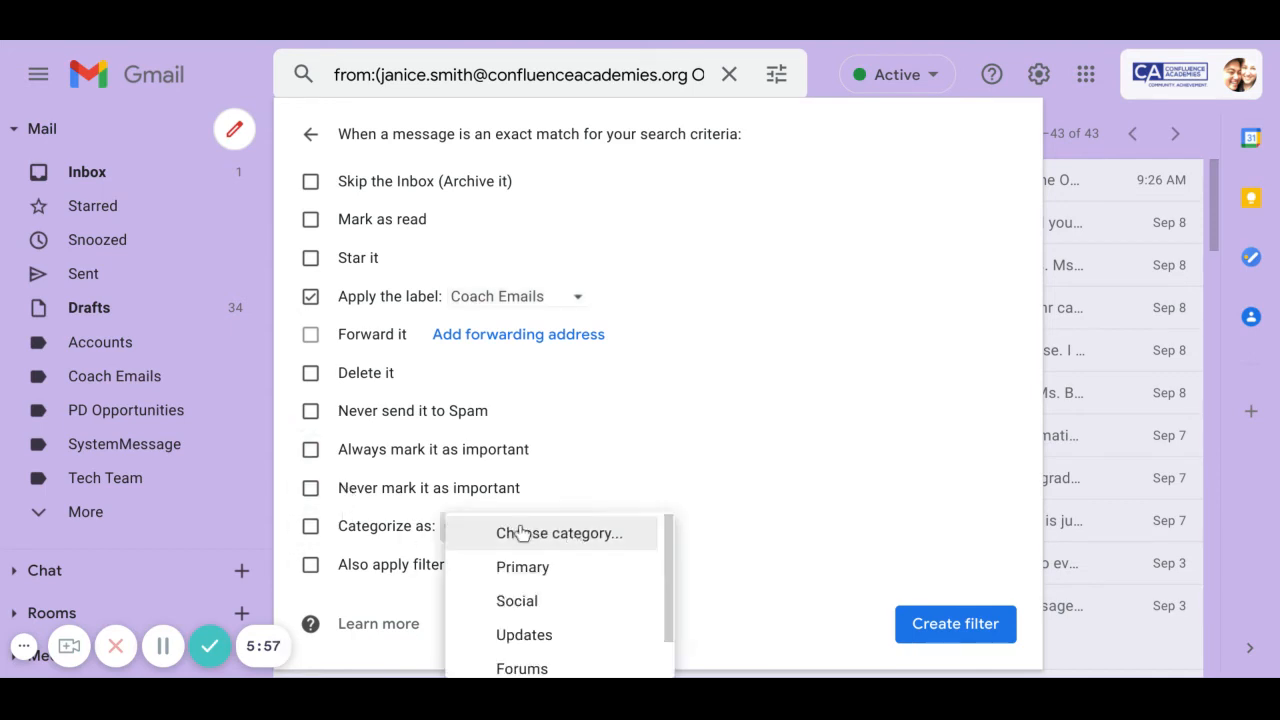
click(744, 477)
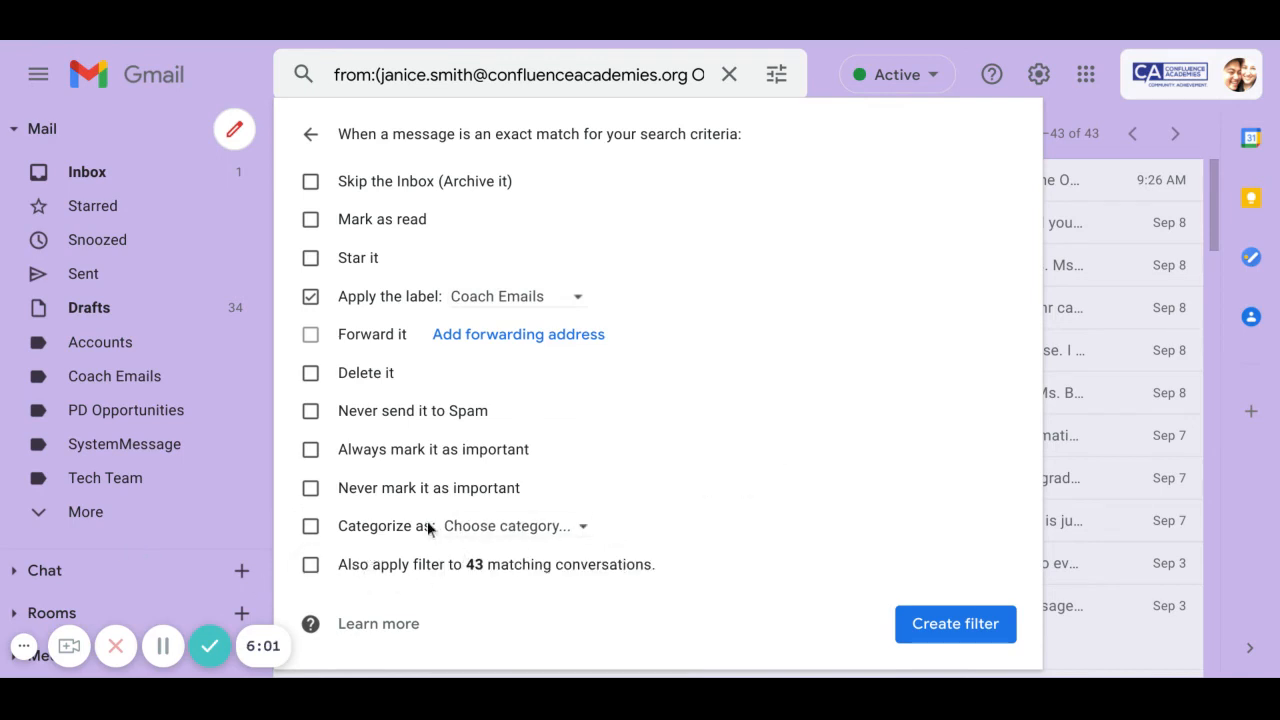
click(311, 565)
drag(374, 565, 683, 565)
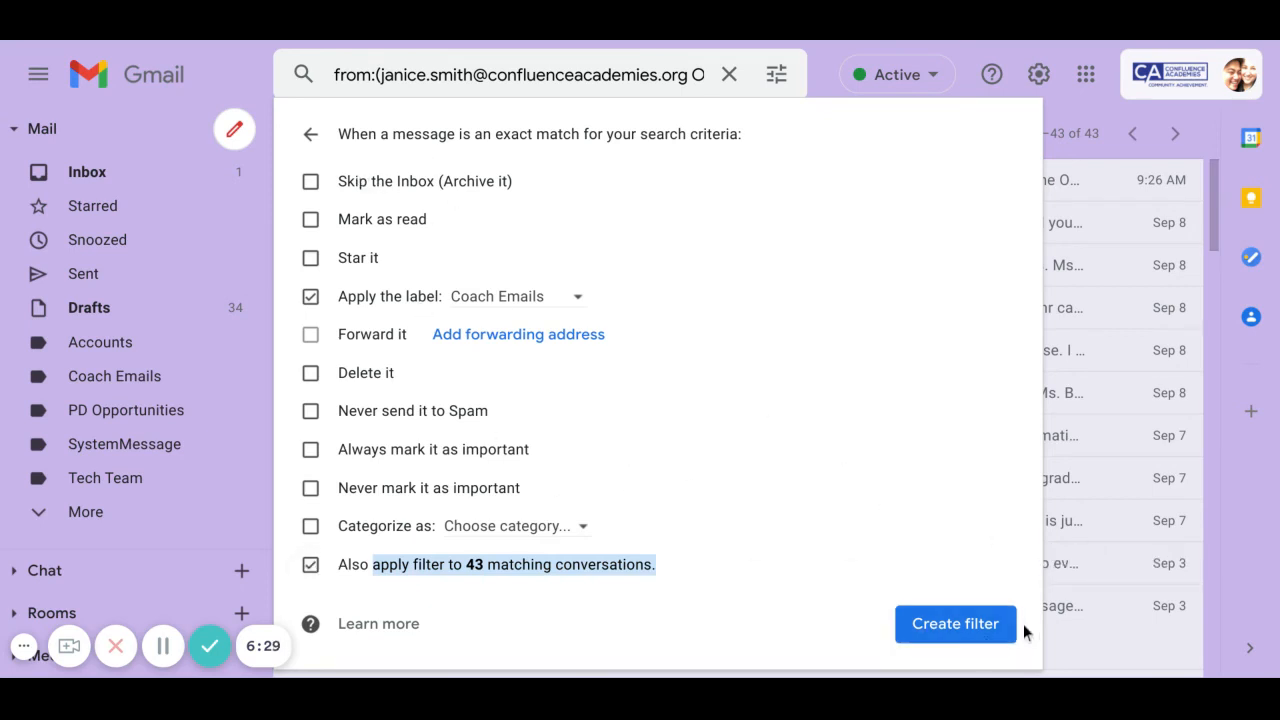
- Create the Coach Emails filter, check its entry in the filters list, then return to Inbox
click(955, 624)
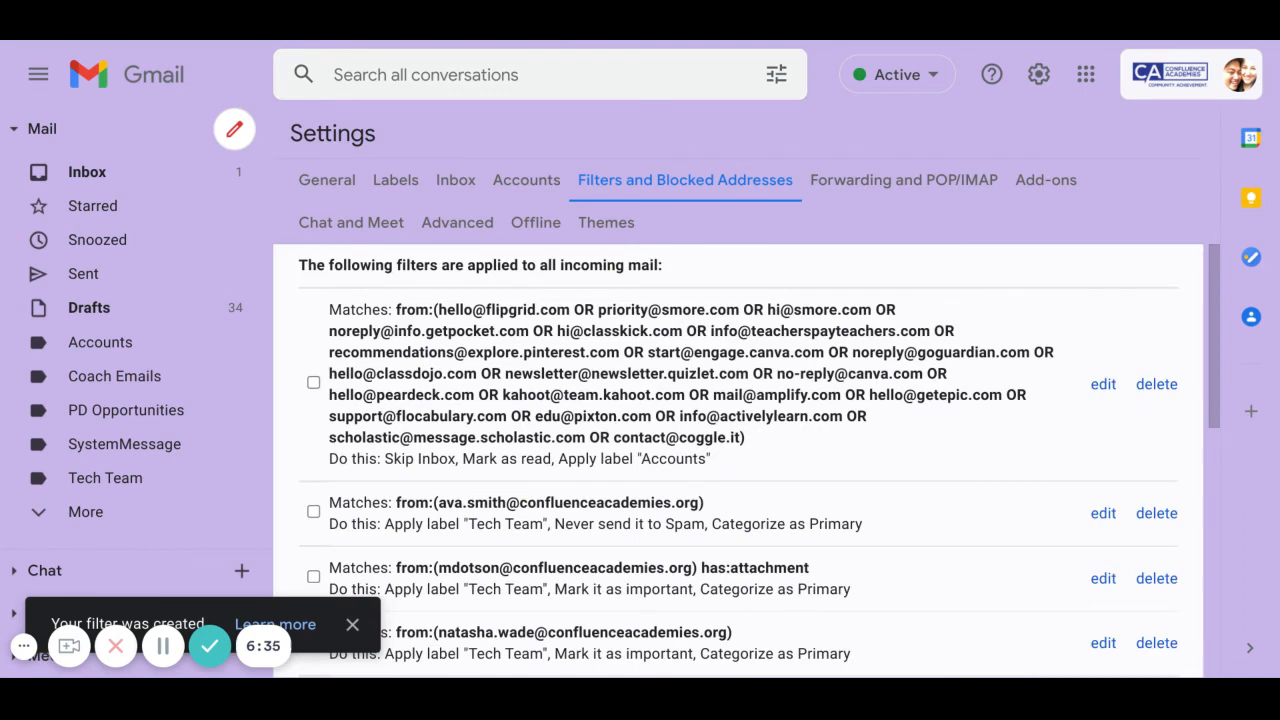
scroll(716, 440, down, 10)
scroll(660, 374, up, 1)
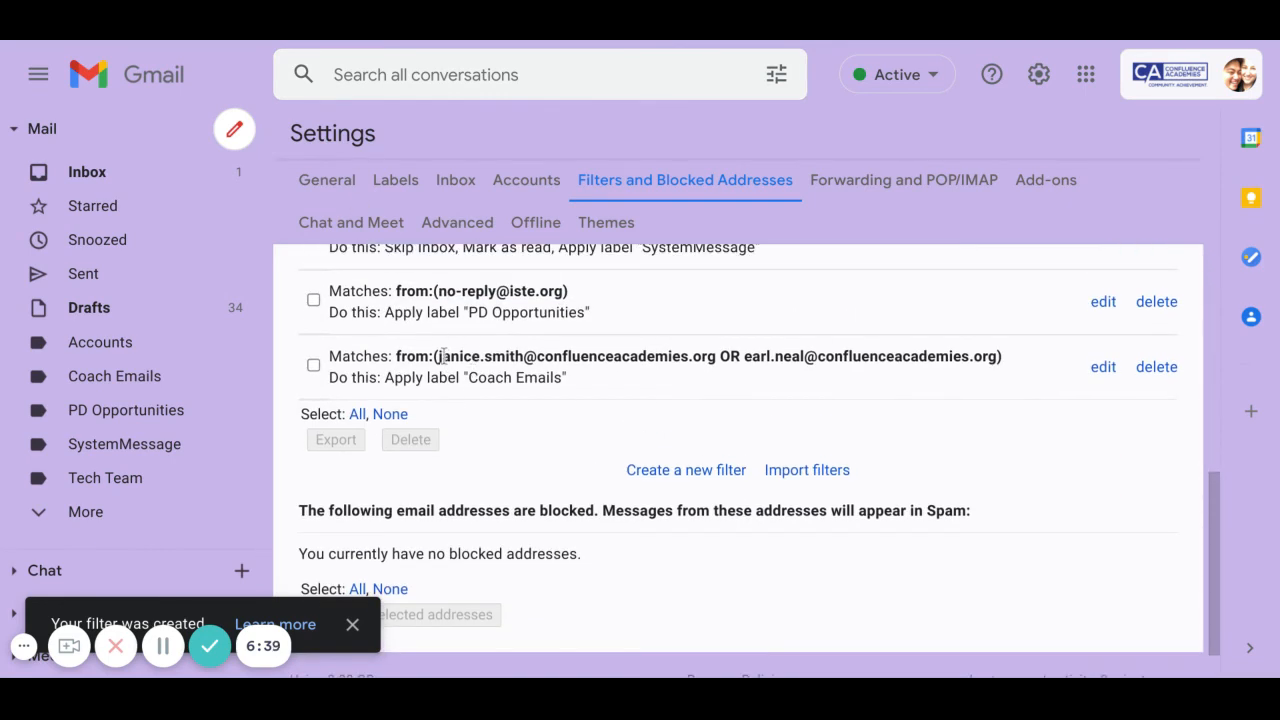
drag(441, 356, 1015, 367)
click(739, 390)
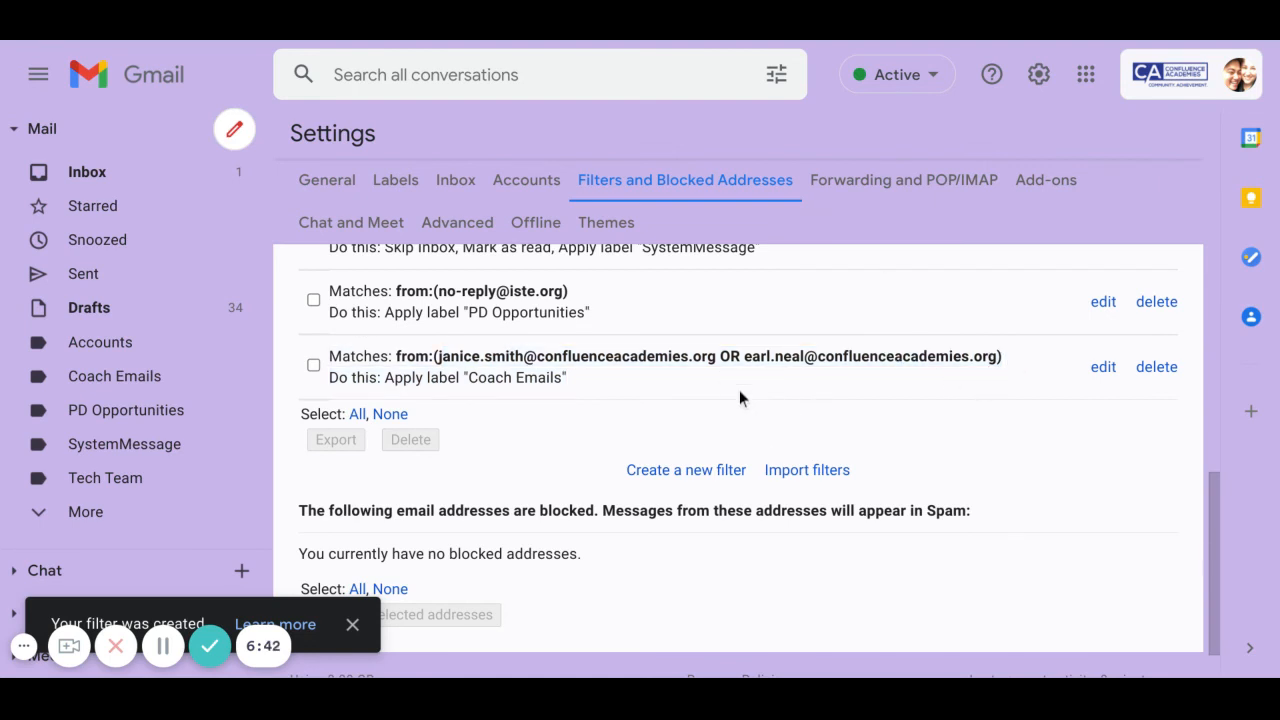
click(162, 186)
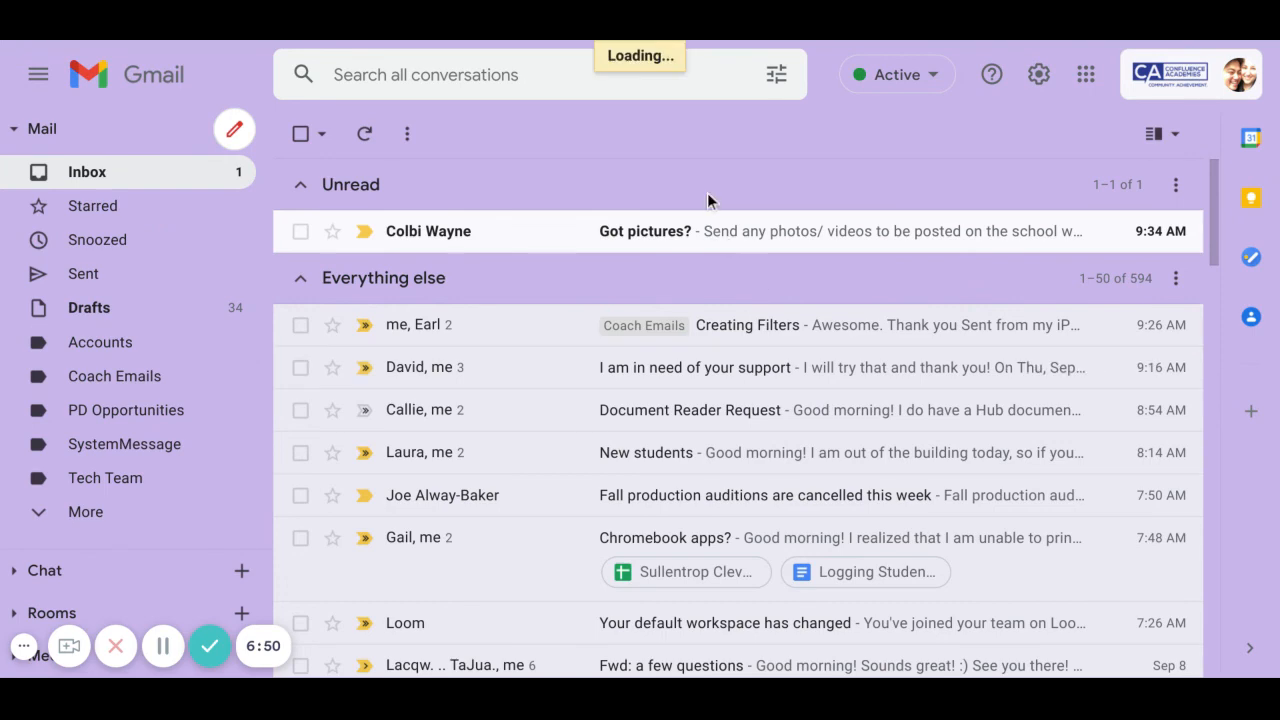
- Set the Coach Emails label colour to mauve
scroll(815, 282, down, 8)
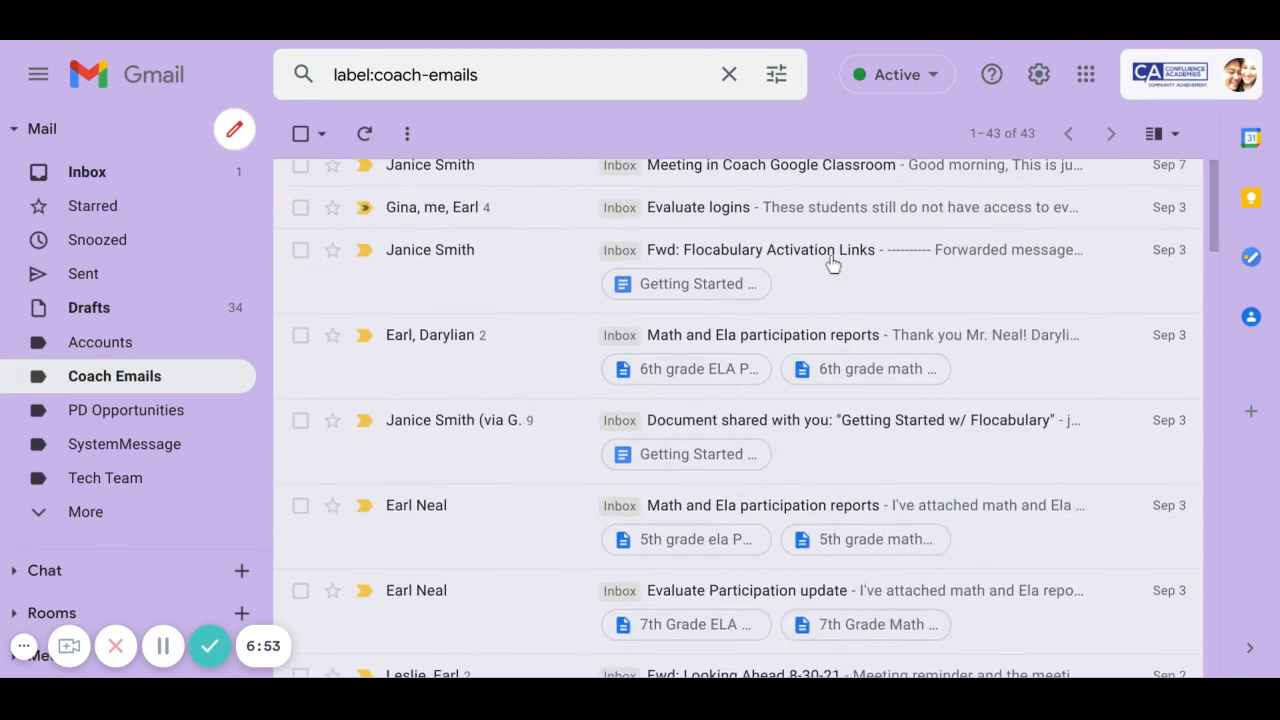
scroll(837, 306, up, 8)
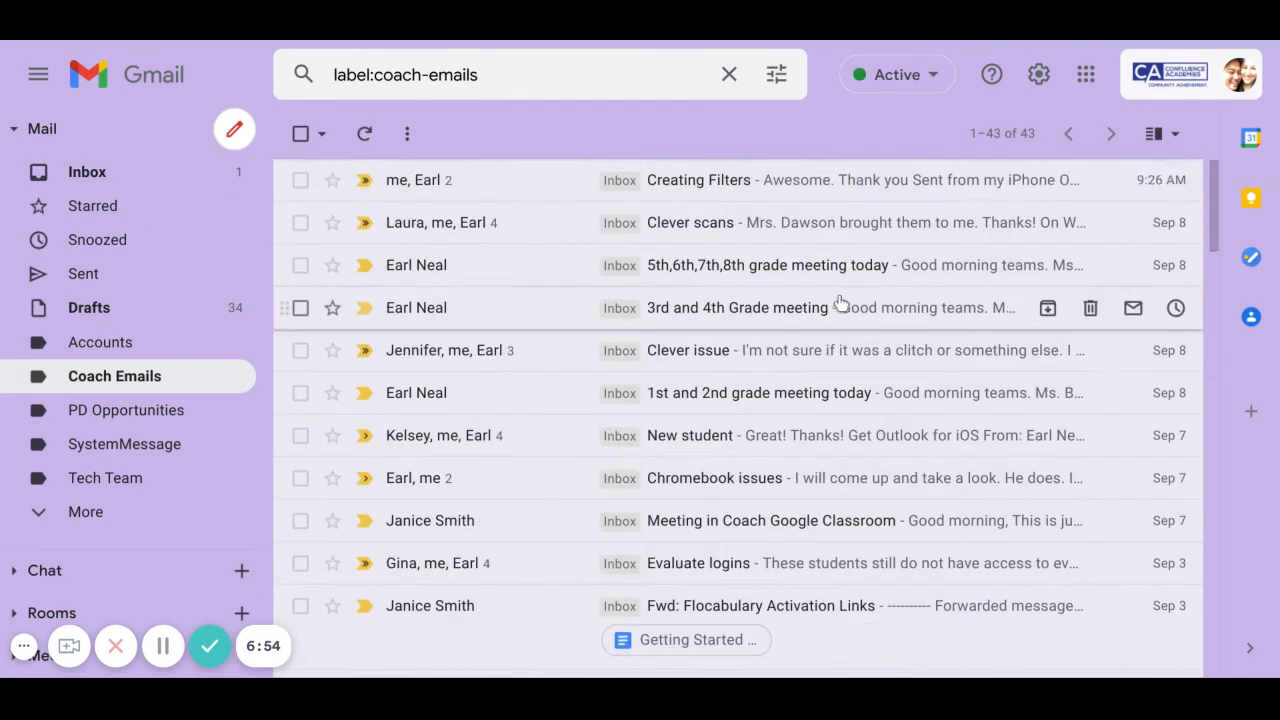
click(176, 180)
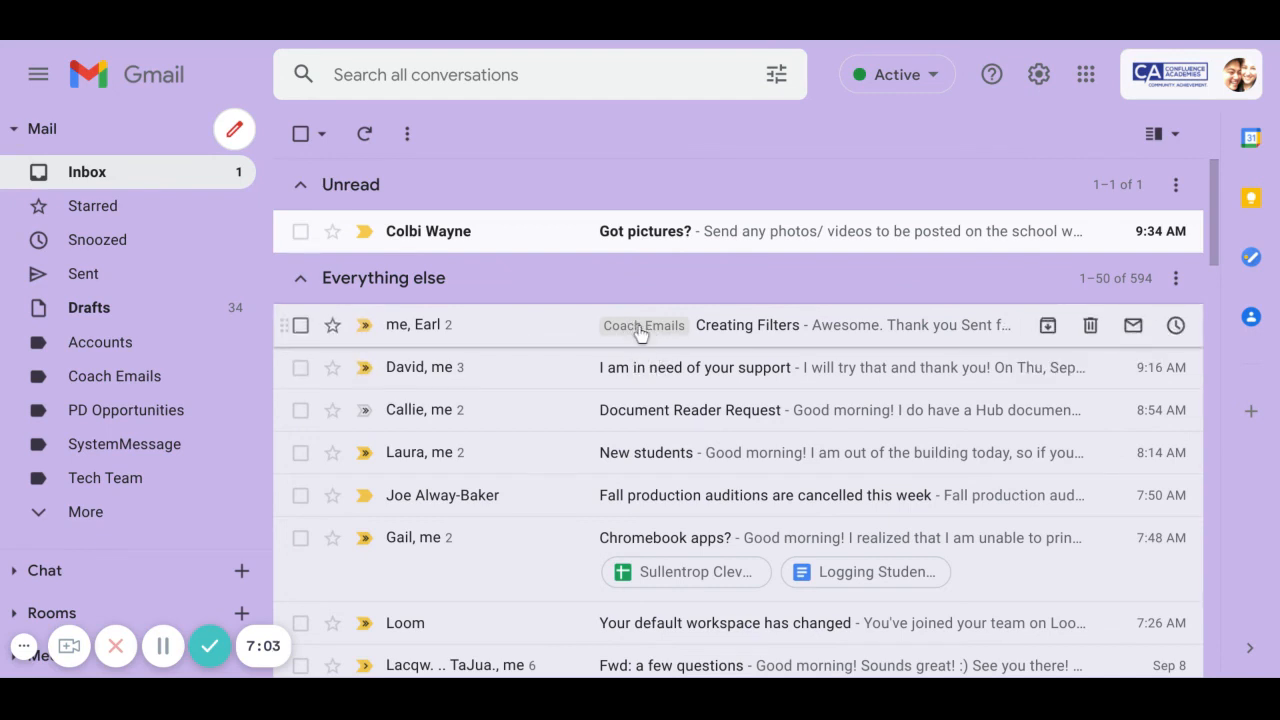
click(143, 383)
click(239, 378)
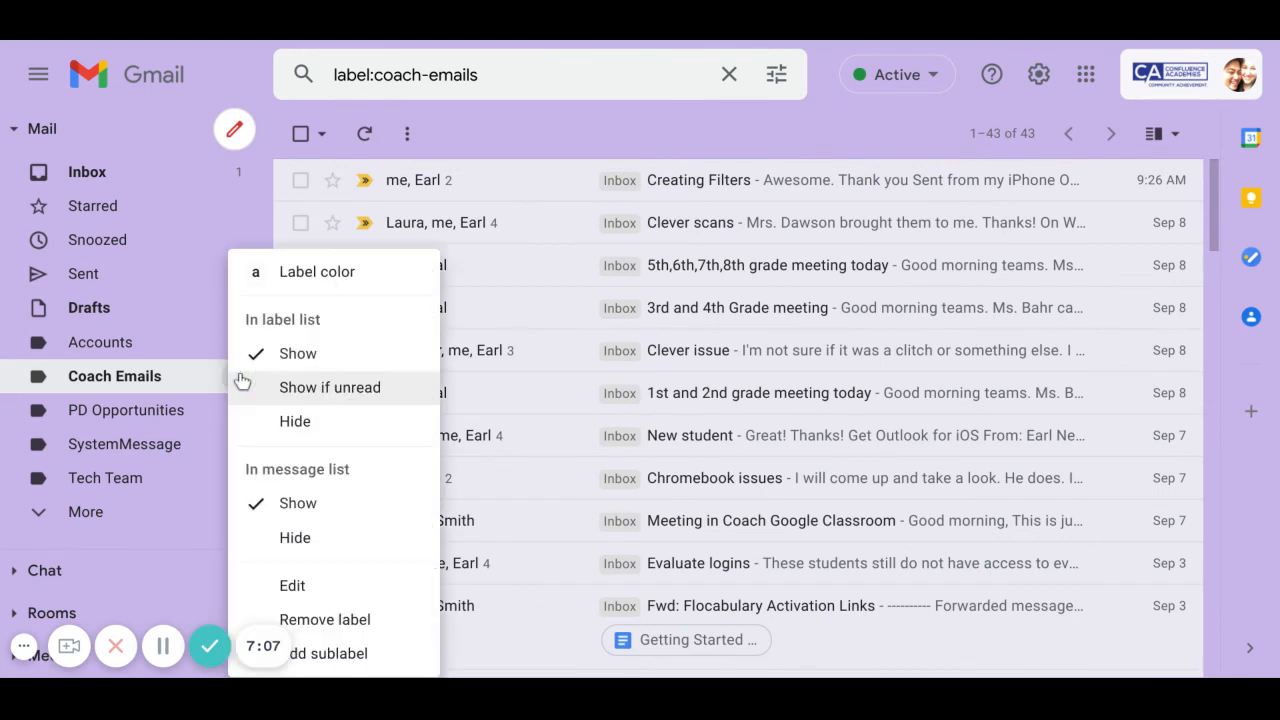
mouse_move(383, 285)
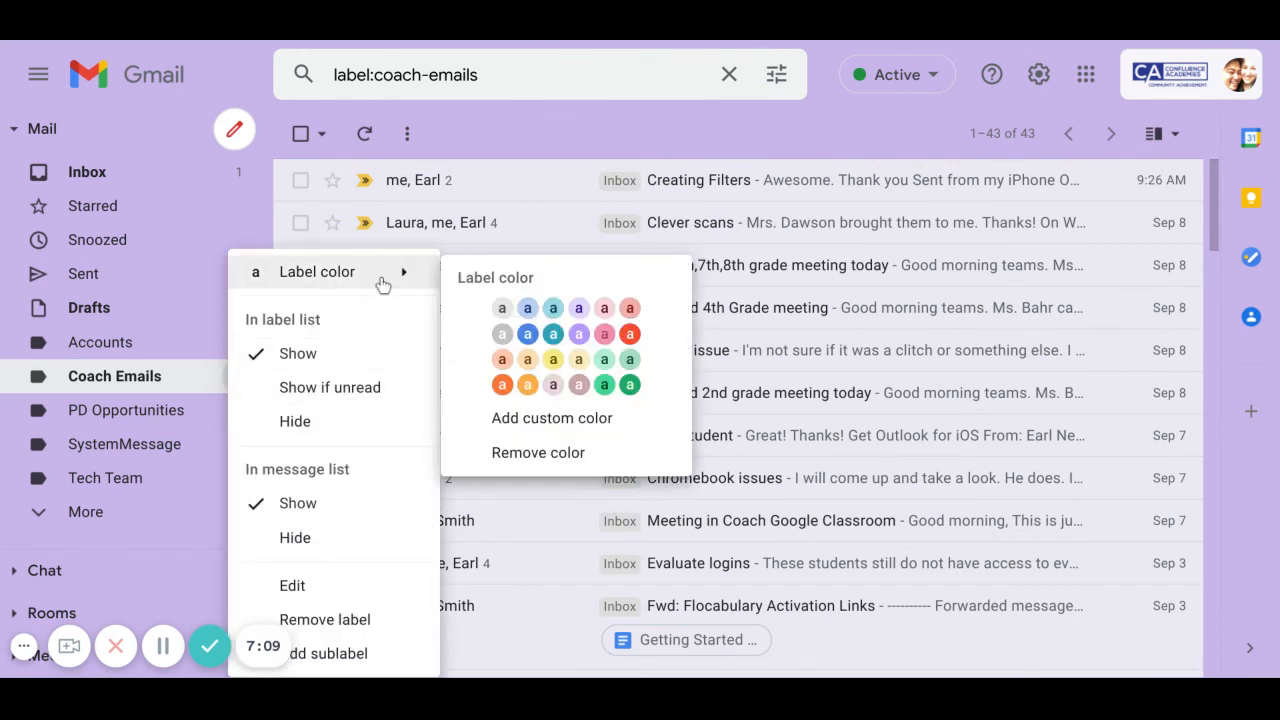
click(578, 384)
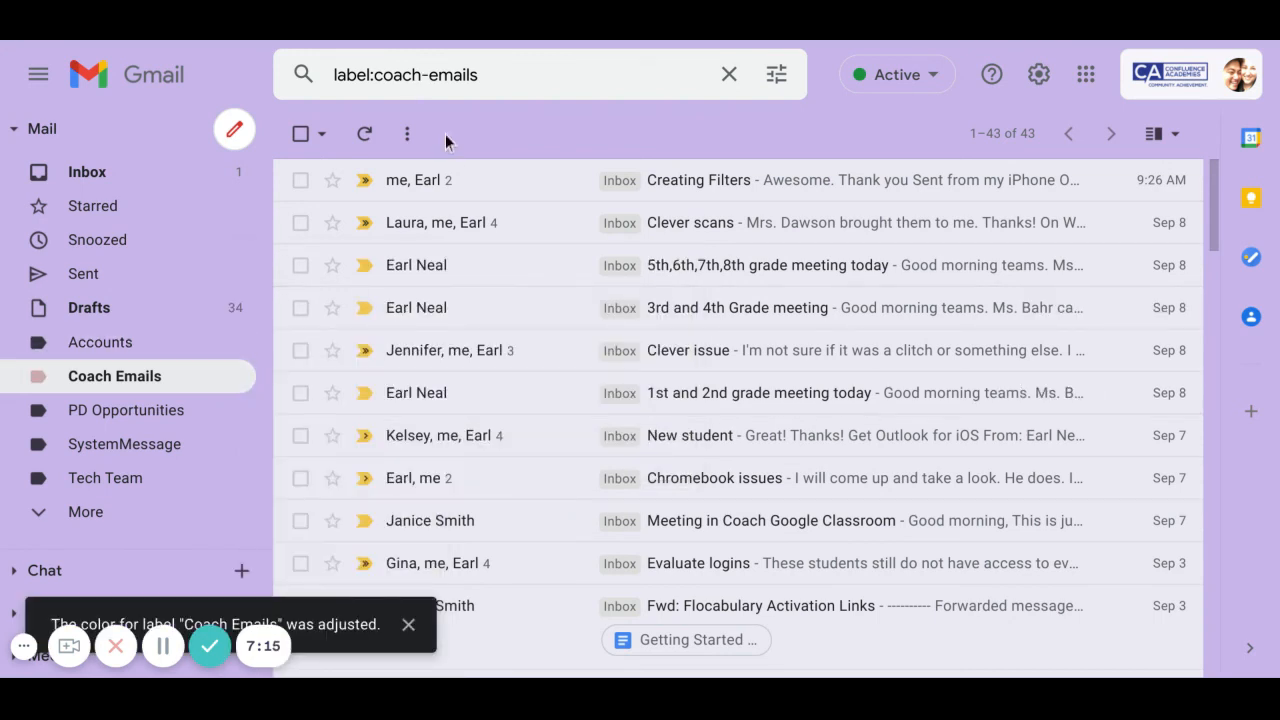
- Set the Accounts label colour to blue
click(157, 179)
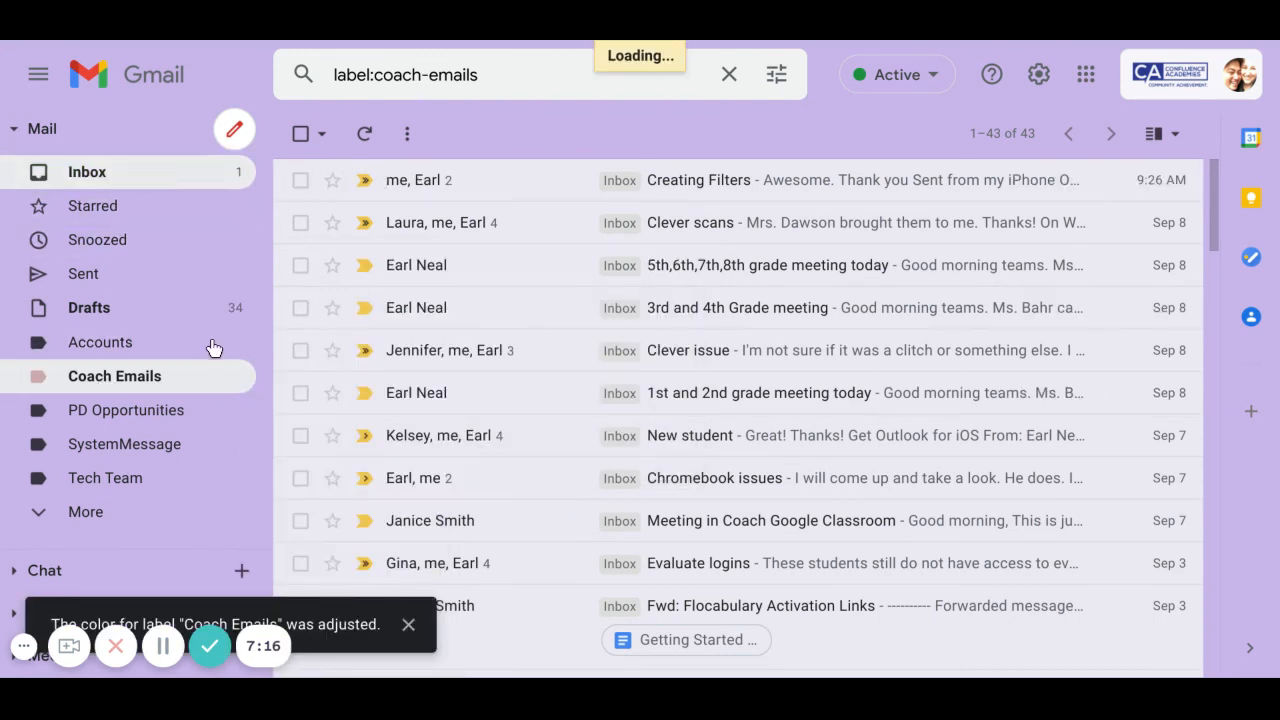
click(237, 343)
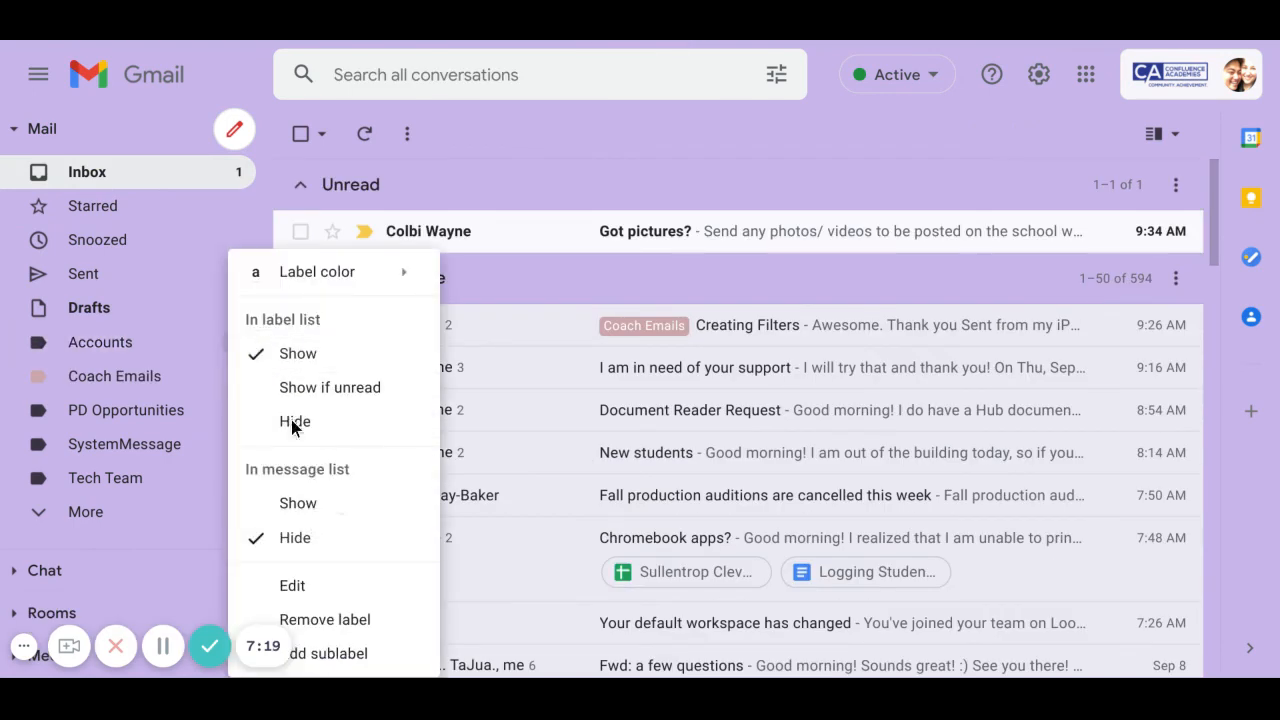
mouse_move(363, 283)
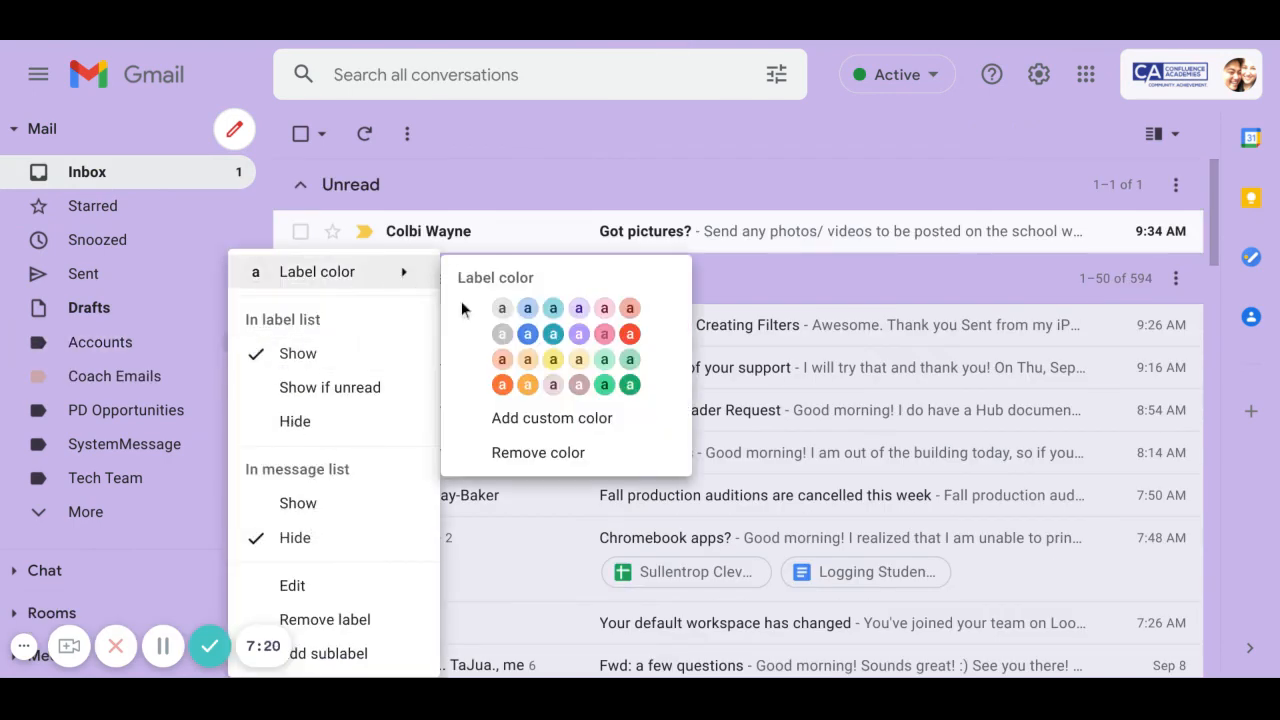
click(528, 334)
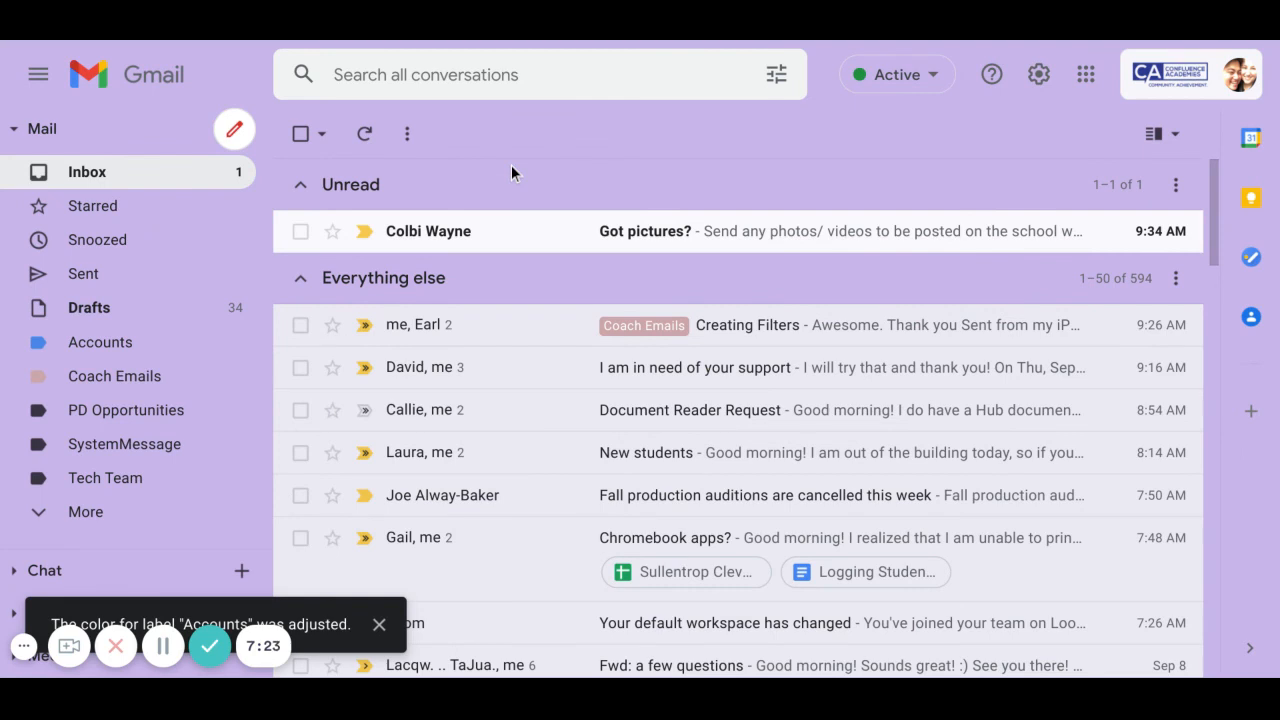